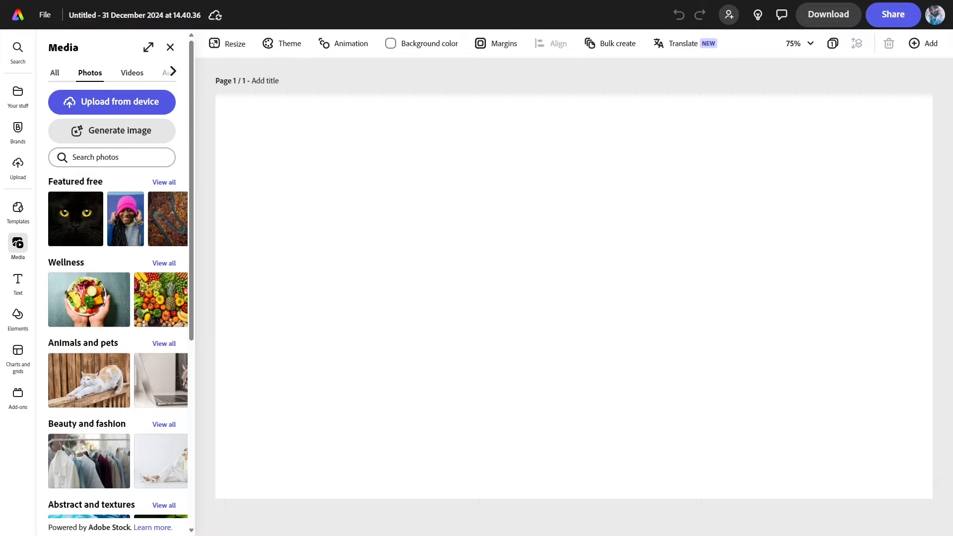
# Open the Text options beside the blank untitled page
pyautogui.click(19, 285)
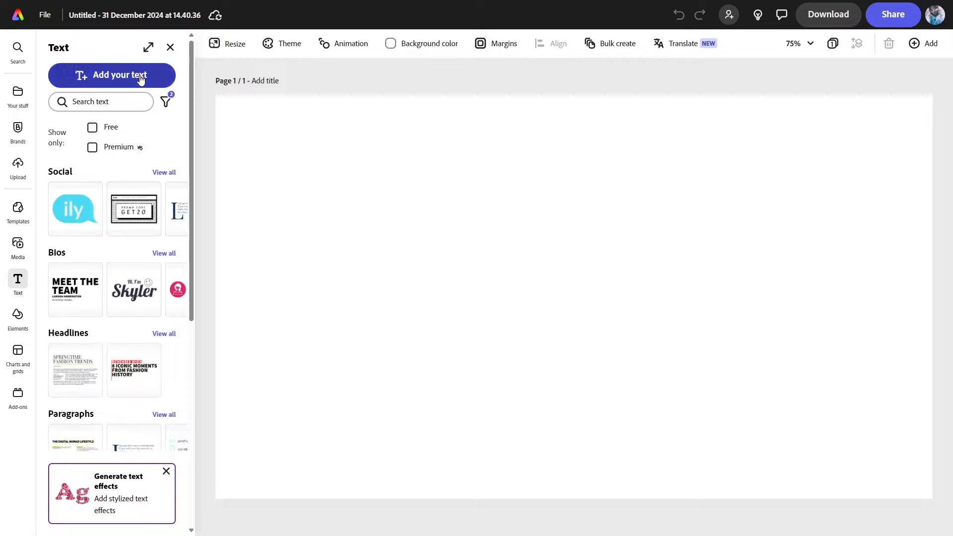
# Add a text box and replace its placeholder with 'No Tech!'
pyautogui.click(140, 80)
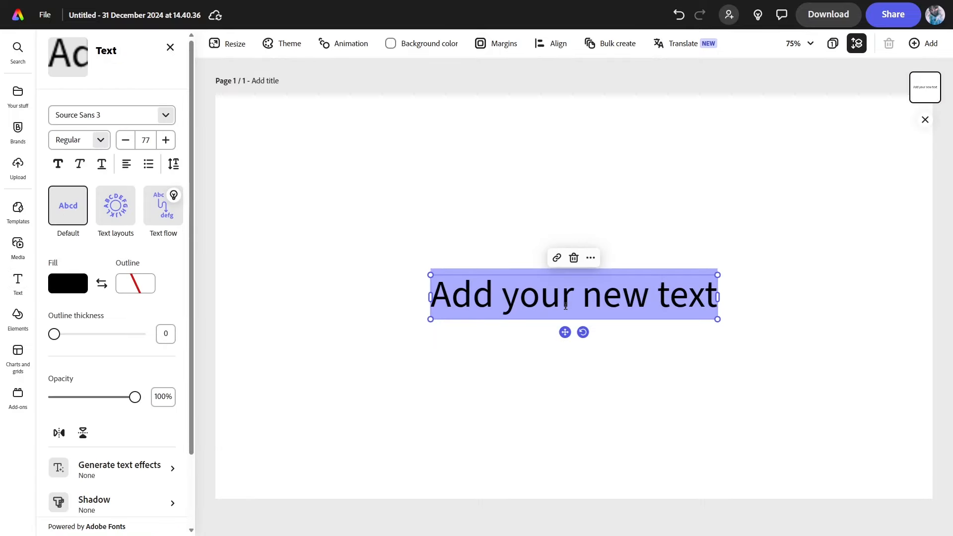
pyautogui.click(584, 298)
pyautogui.hotkey('ctrl', 'a')
pyautogui.press('BackSpace')
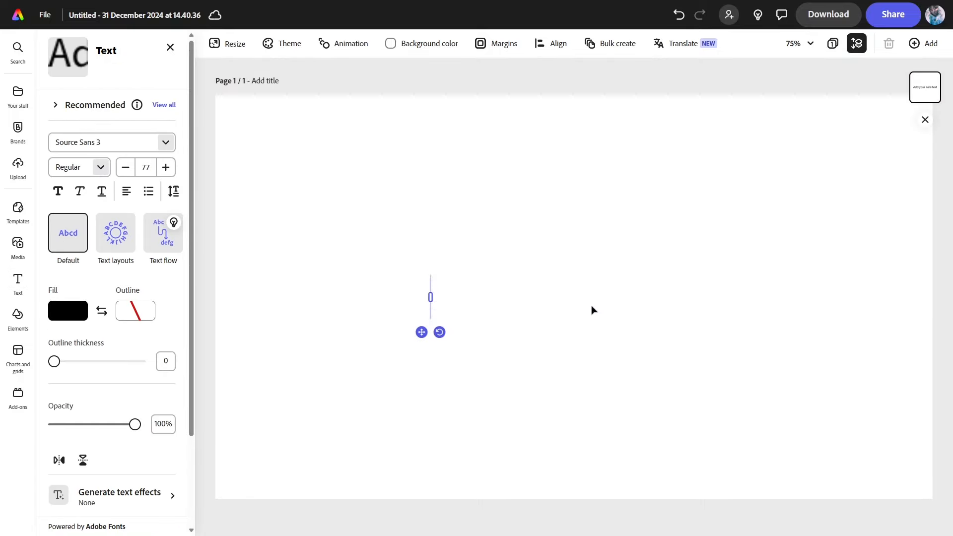
pyautogui.write('No Tech!')
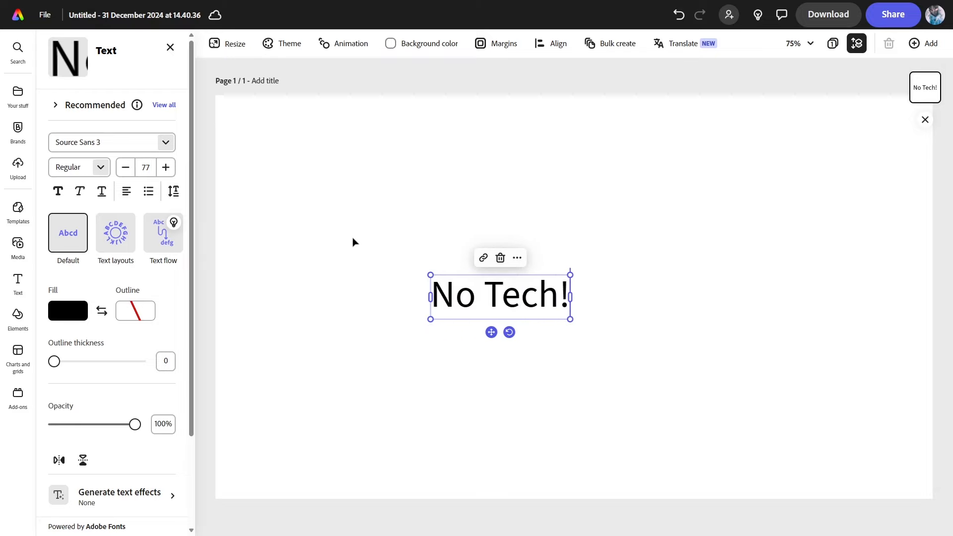
# Enlarge the No Tech! text to size 228 by its corner handles
pyautogui.moveTo(430, 319); pyautogui.dragTo(259, 392)
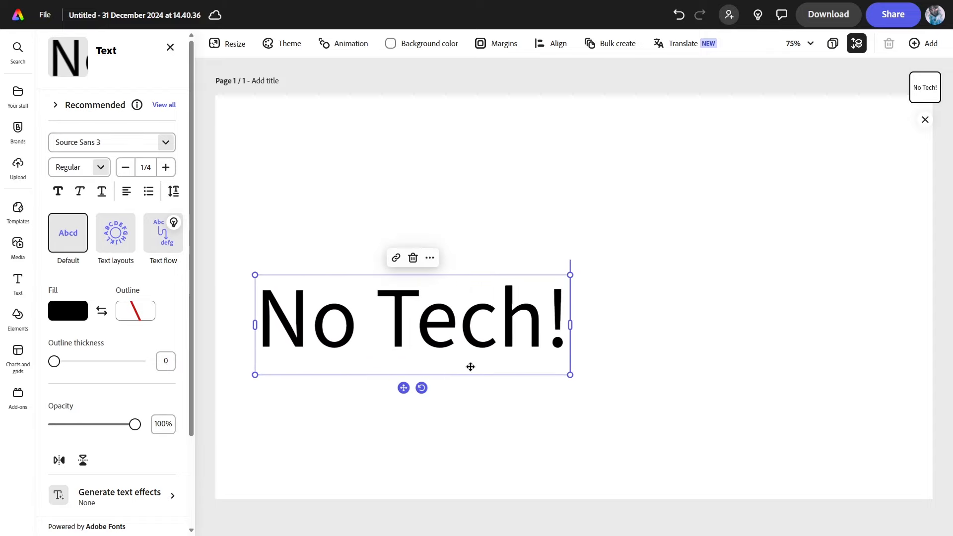
pyautogui.moveTo(570, 374); pyautogui.dragTo(663, 427)
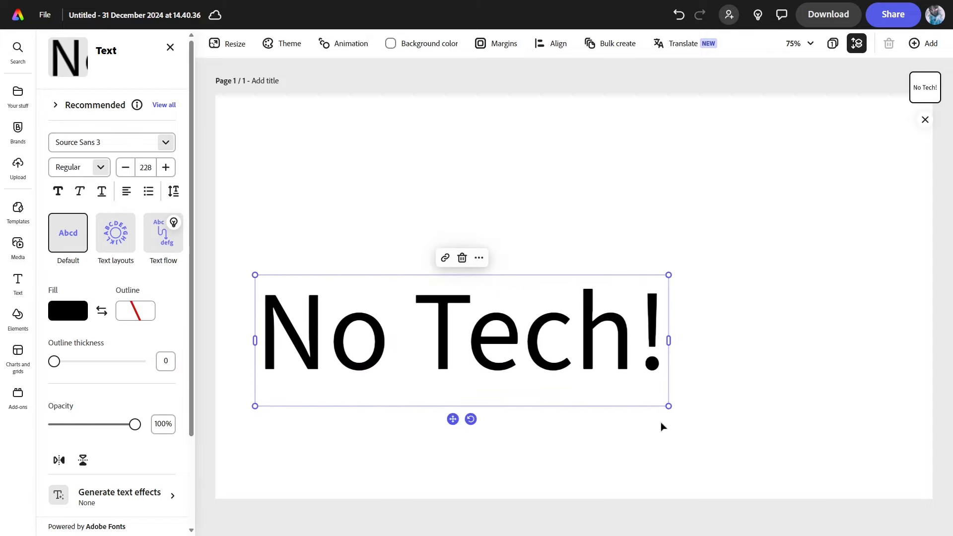
pyautogui.click(166, 142)
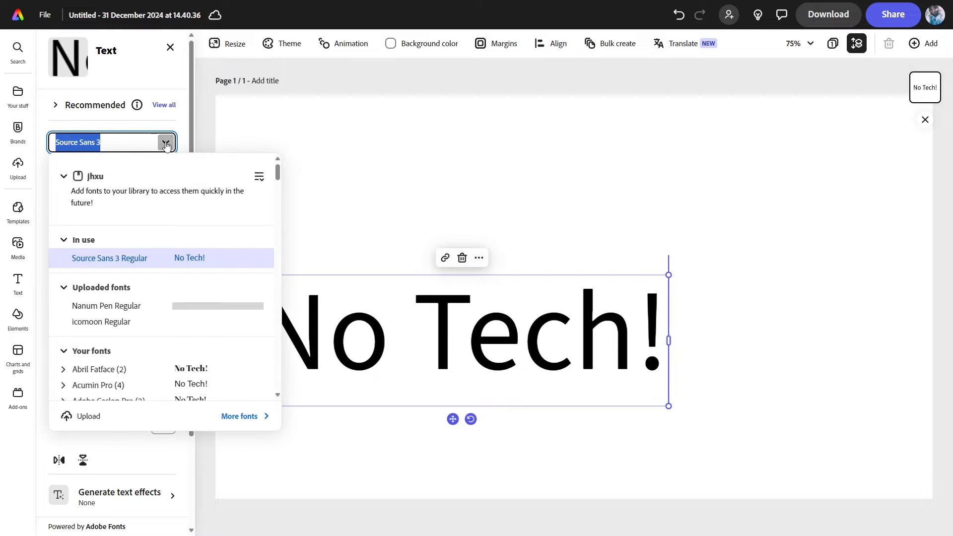
# Try Archivo Black as the font for the No Tech! text
pyautogui.click(182, 123)
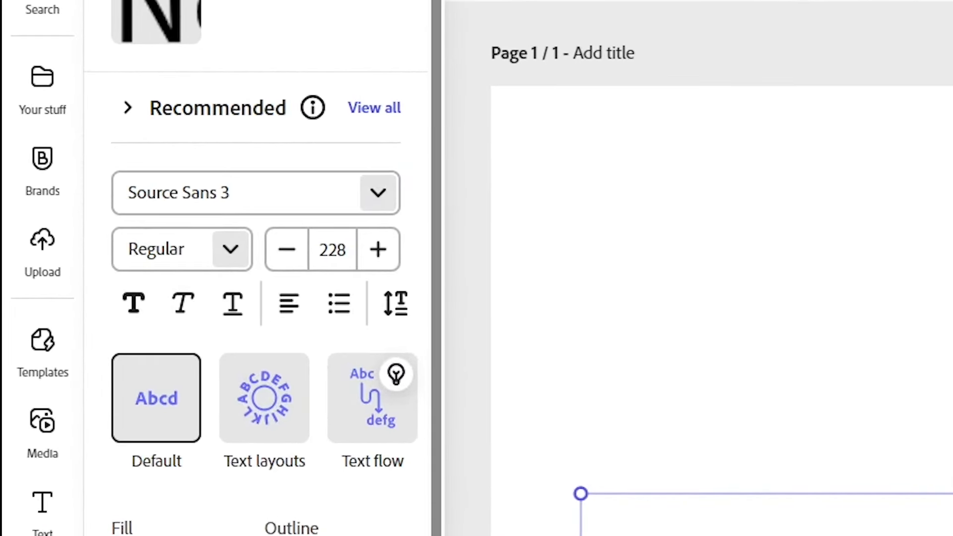
pyautogui.click(380, 192)
pyautogui.scroll(-10, 367, 377)
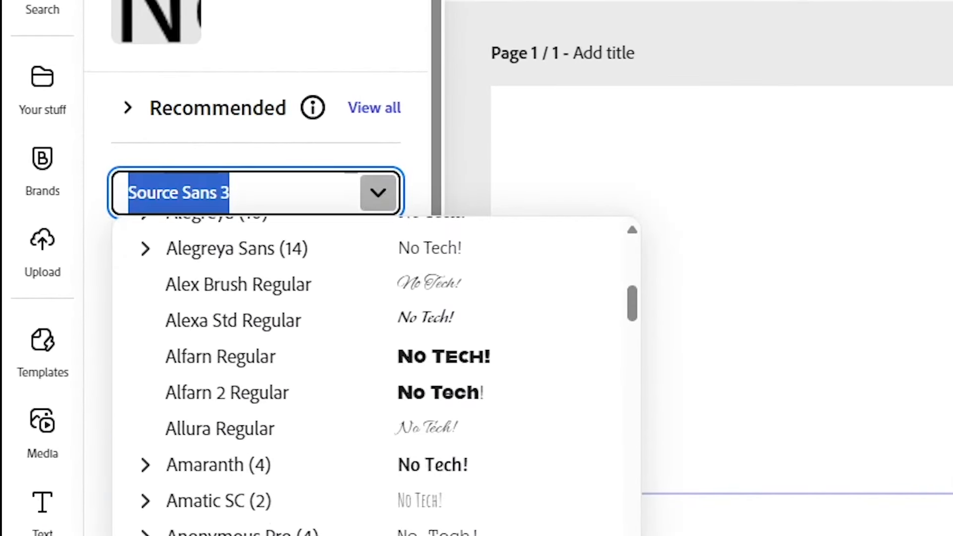
pyautogui.click(357, 534)
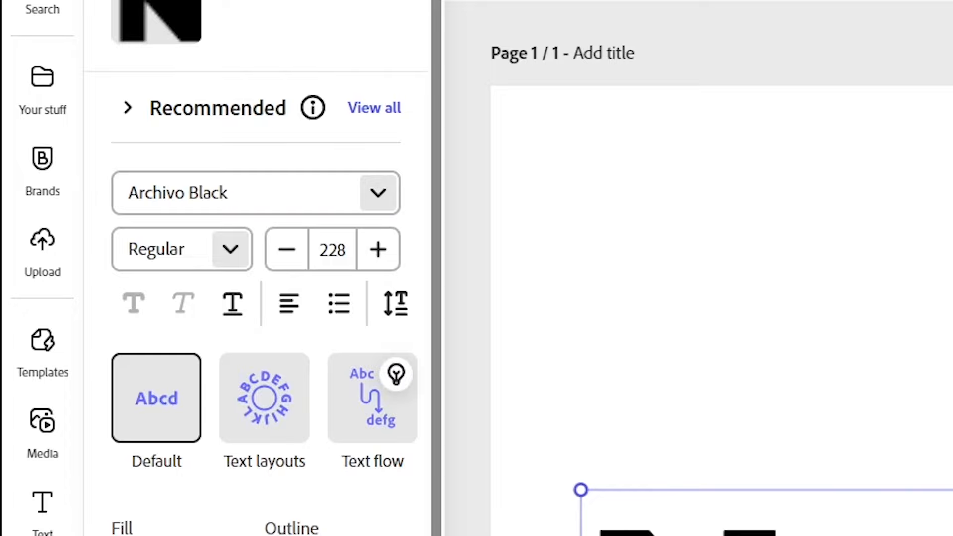
# Set the headline font to Lato in the Black Italic style
pyautogui.click(378, 193)
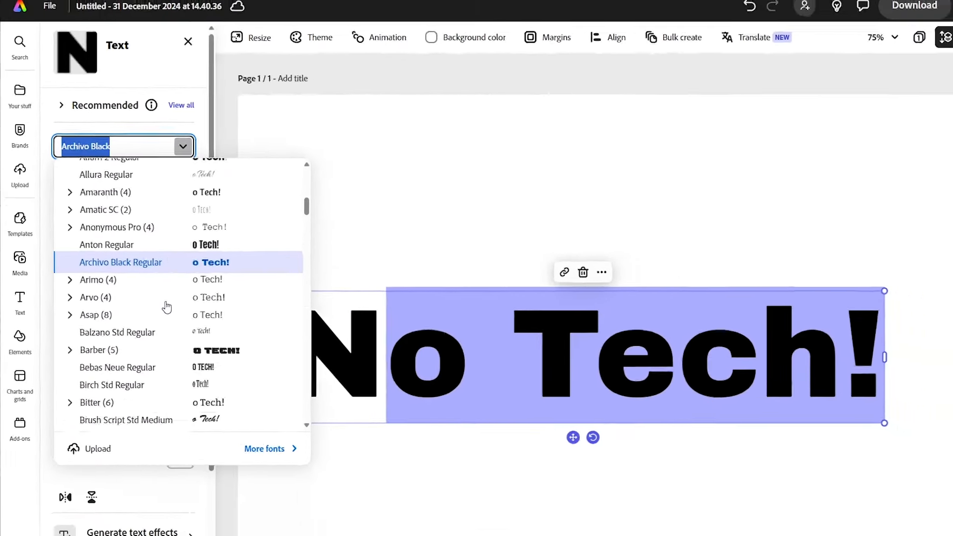
pyautogui.scroll(-6, 209, 359)
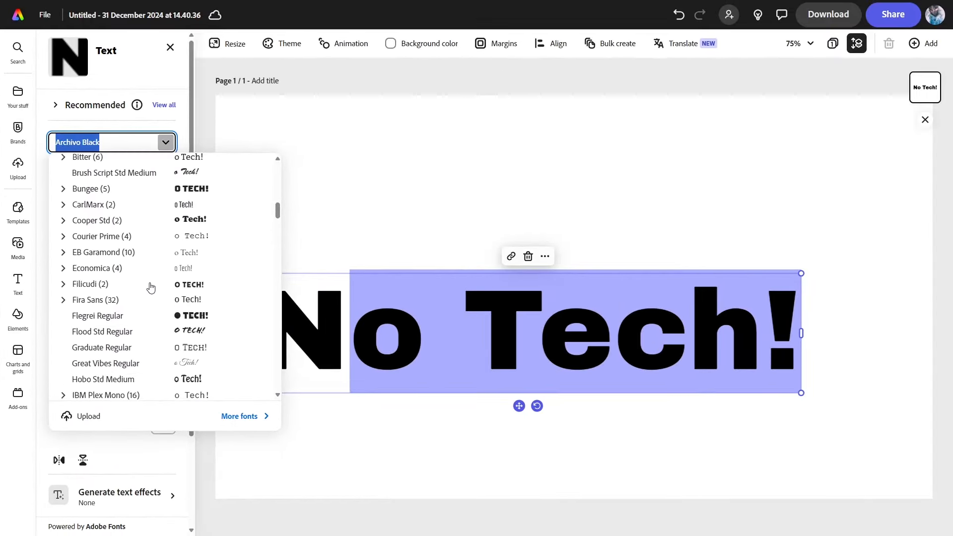
pyautogui.scroll(-3, 151, 287)
pyautogui.scroll(6, 155, 298)
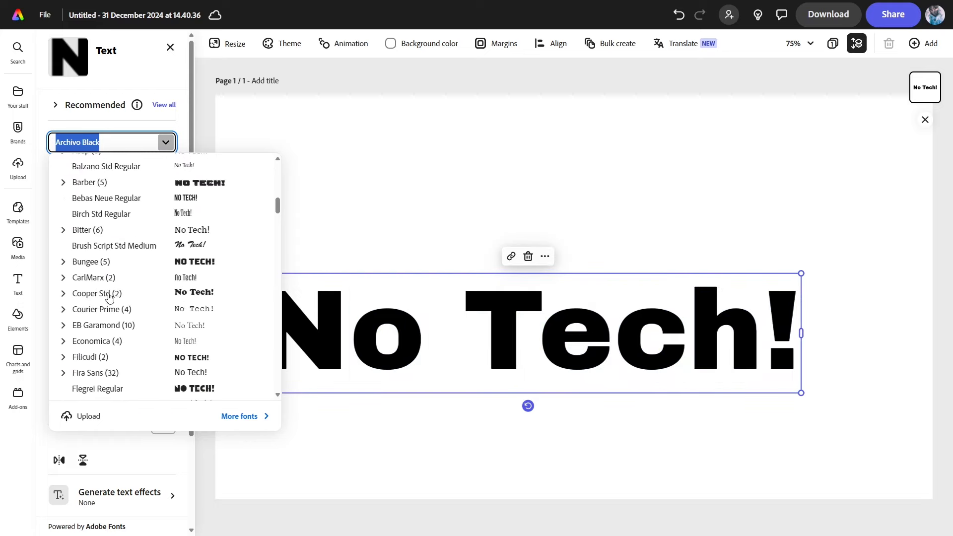
pyautogui.scroll(-10, 97, 269)
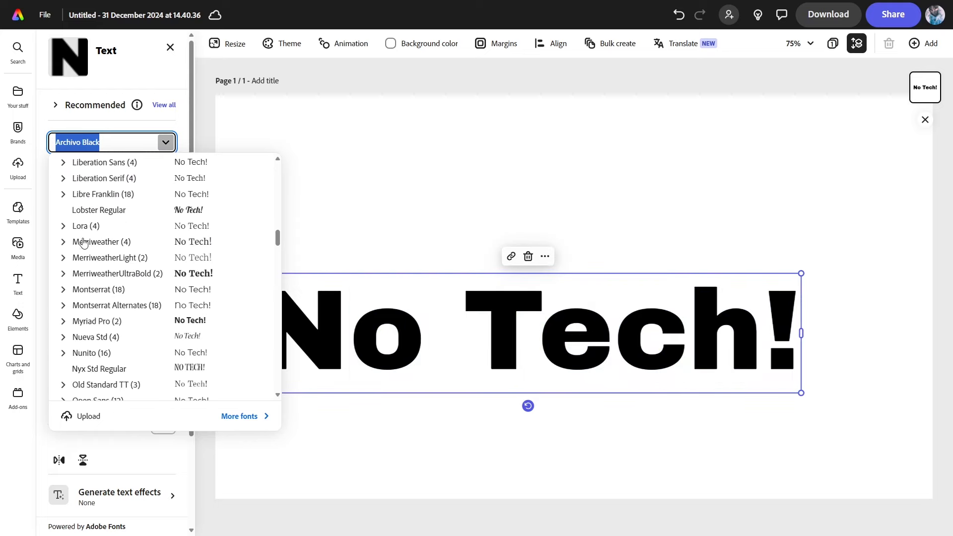
pyautogui.scroll(3, 77, 248)
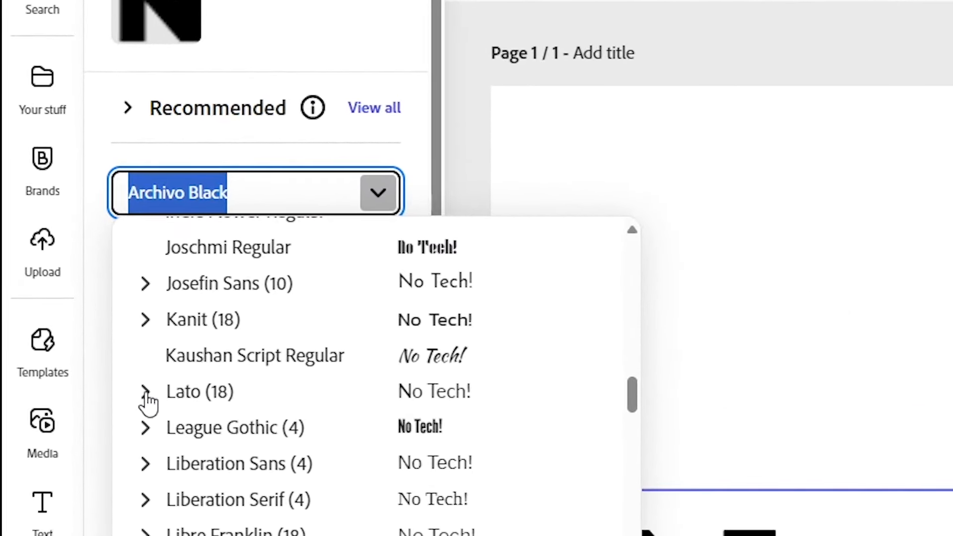
pyautogui.click(145, 391)
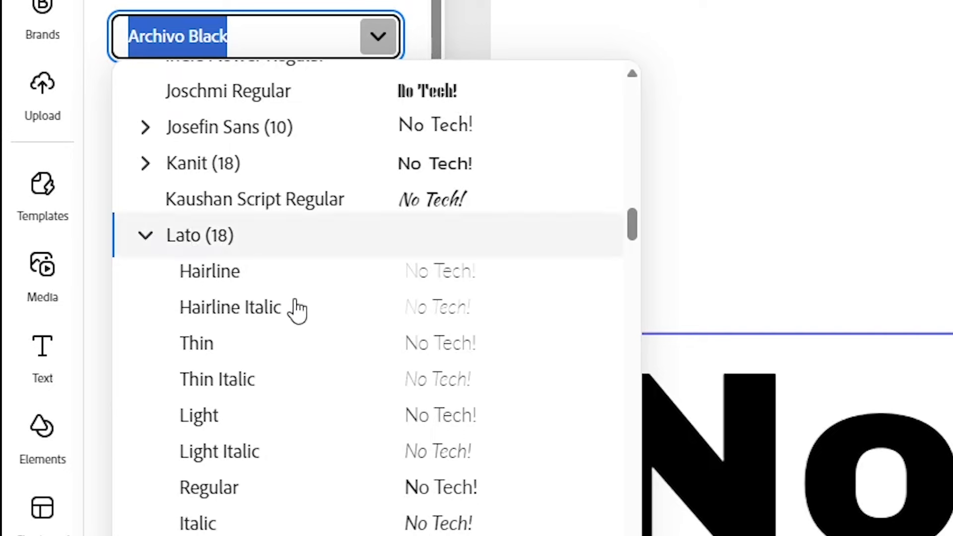
pyautogui.scroll(-10, 298, 311)
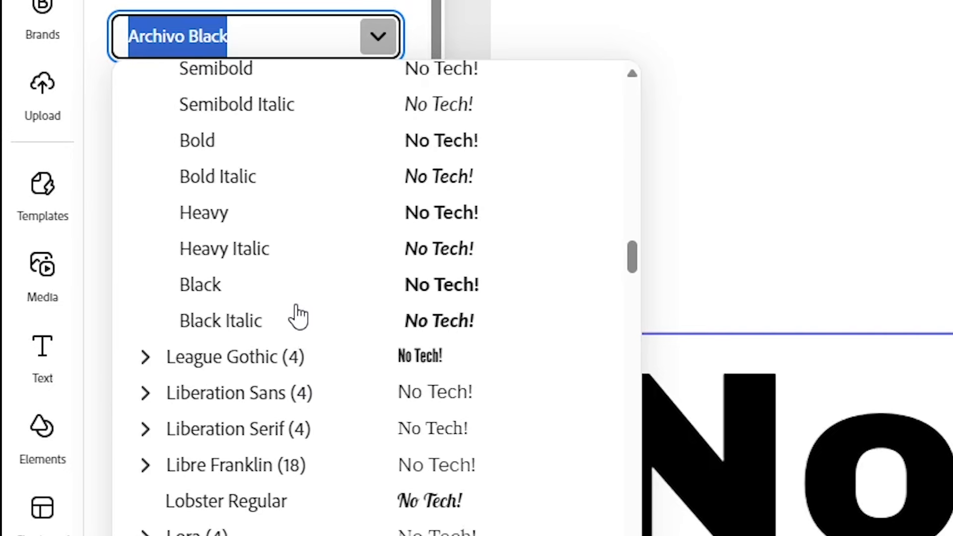
pyautogui.click(301, 285)
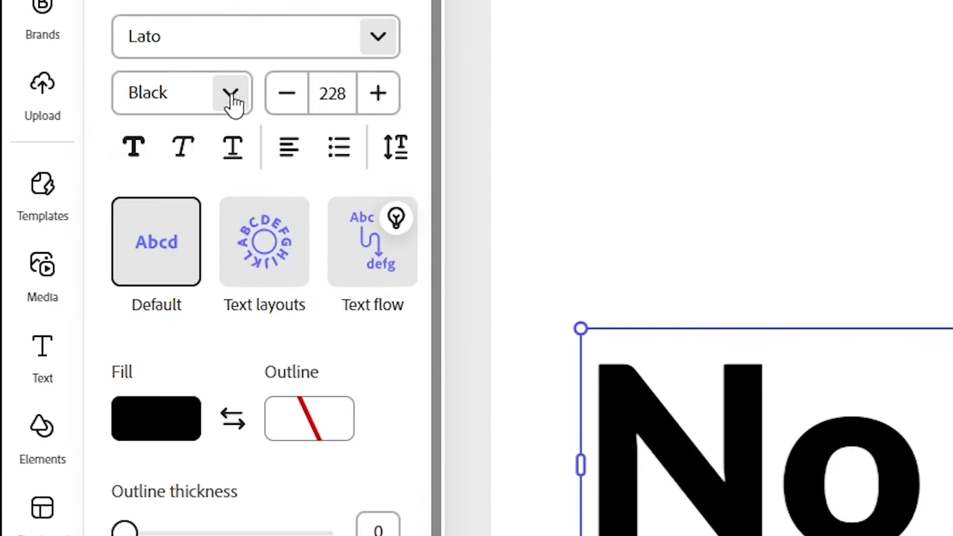
pyautogui.click(392, 49)
pyautogui.click(154, 400)
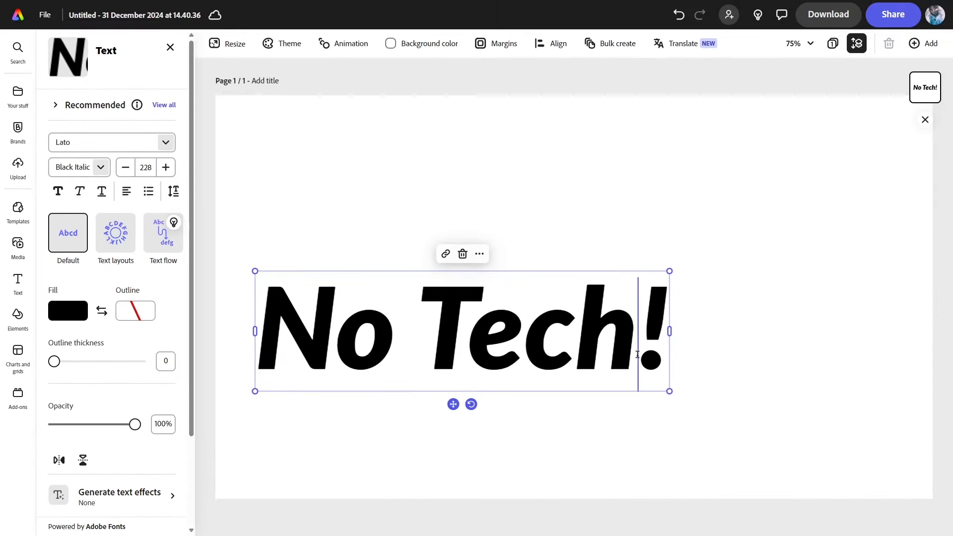
# Retype the heading in capitals so it reads 'NO TECH!'
pyautogui.press('BackSpace')
pyautogui.press('BackSpace')
pyautogui.press('BackSpace')
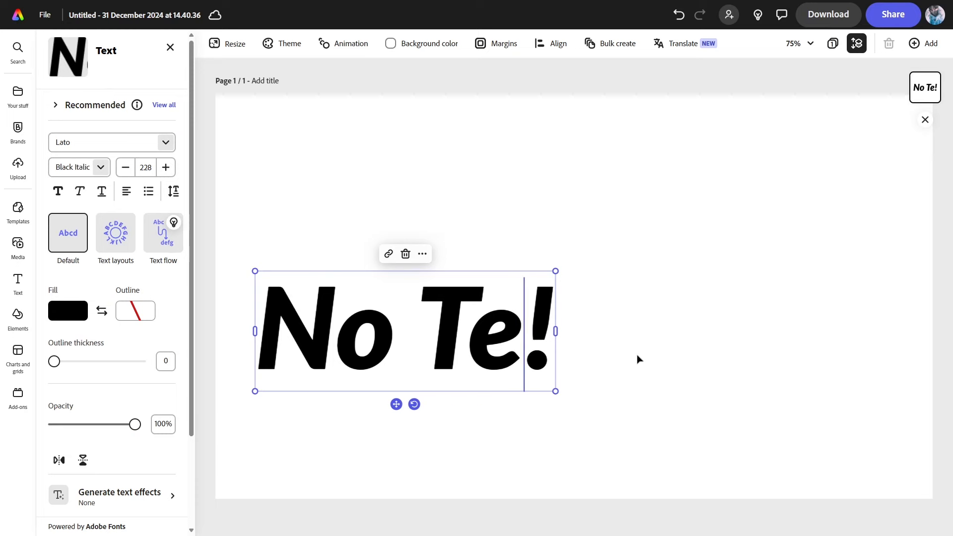
pyautogui.write('ECH')
pyautogui.press('Left')
pyautogui.press('Left')
pyautogui.press('Left')
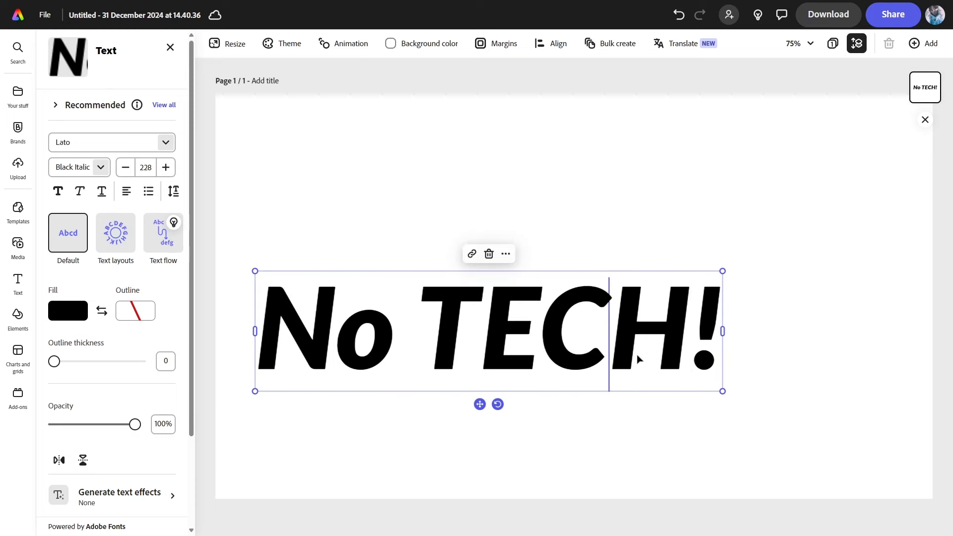
pyautogui.press('BackSpace')
pyautogui.write('O')
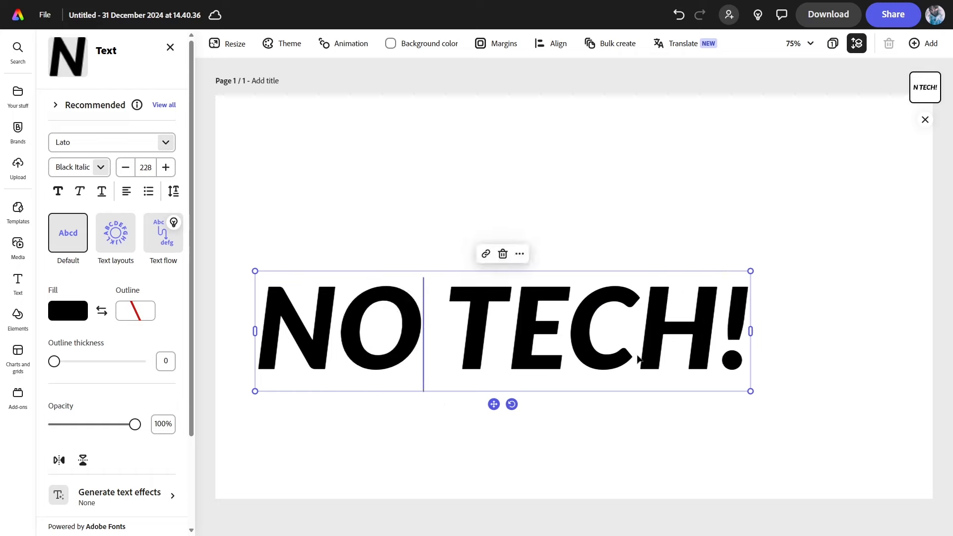
# Move the NO TECH! heading to the top centre of the page
pyautogui.click(351, 439)
pyautogui.moveTo(394, 362); pyautogui.dragTo(470, 194)
pyautogui.click(484, 358)
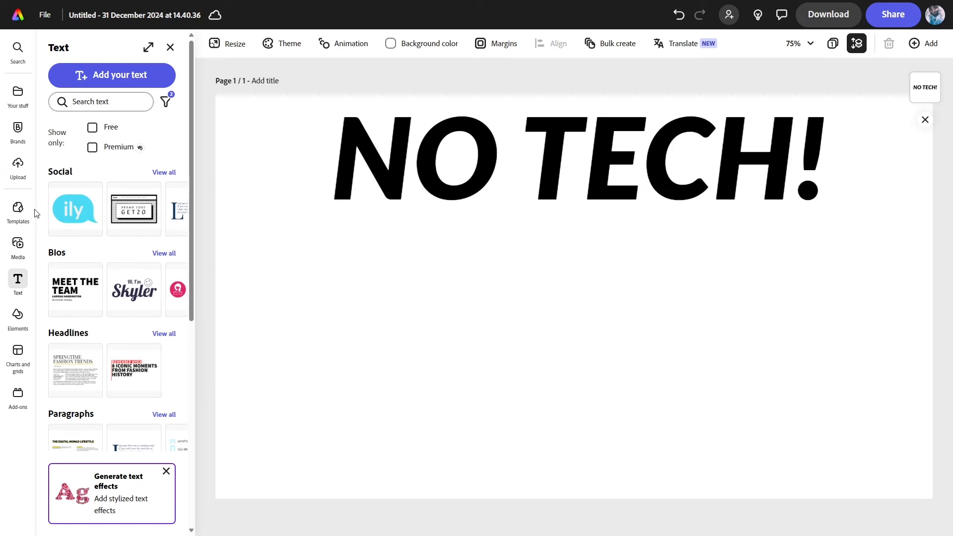
# Search the stock photos for 'primitive'
pyautogui.click(20, 250)
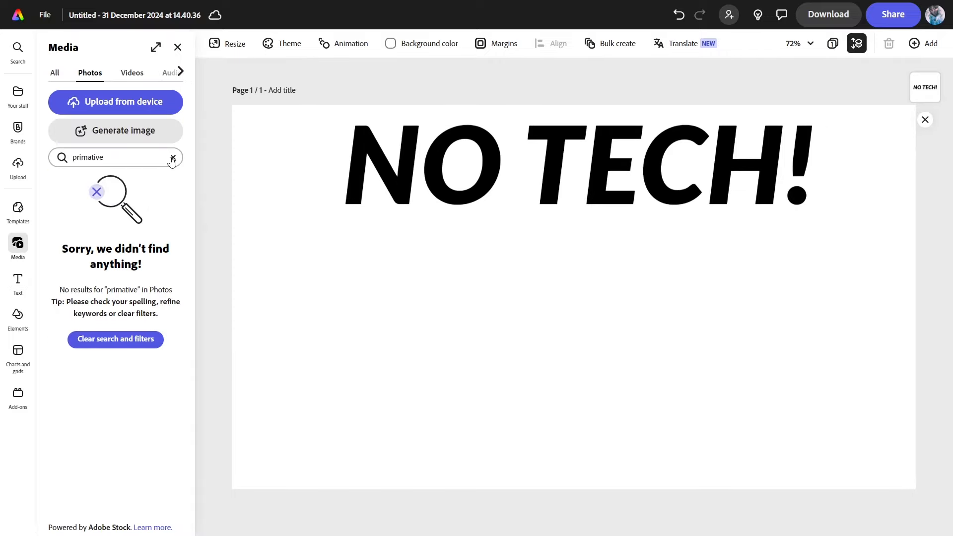
pyautogui.click(173, 157)
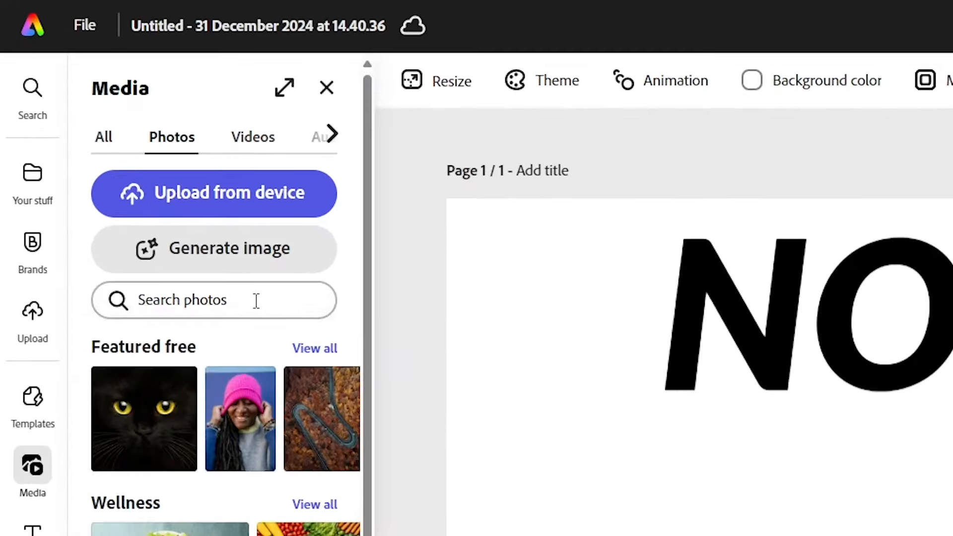
pyautogui.click(137, 158)
pyautogui.write('primitive')
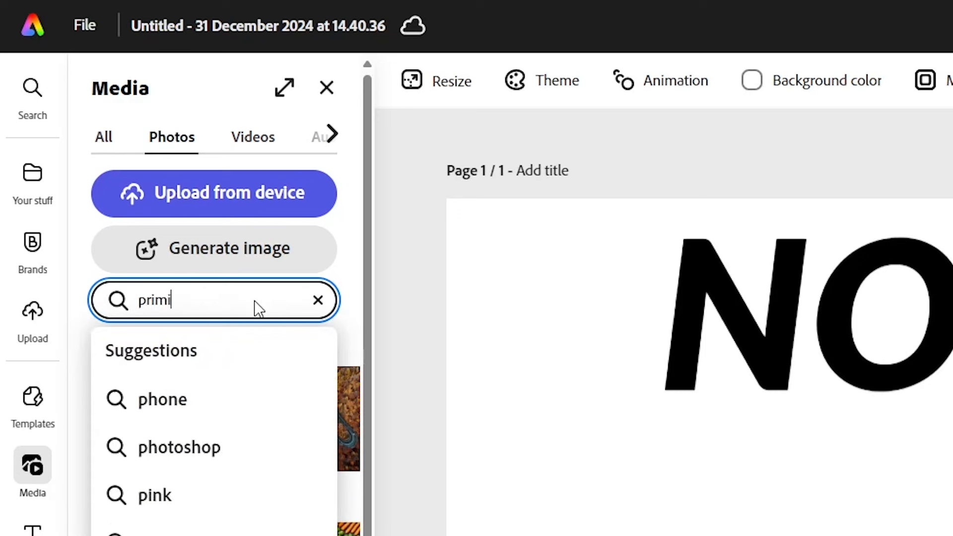
pyautogui.press('Return')
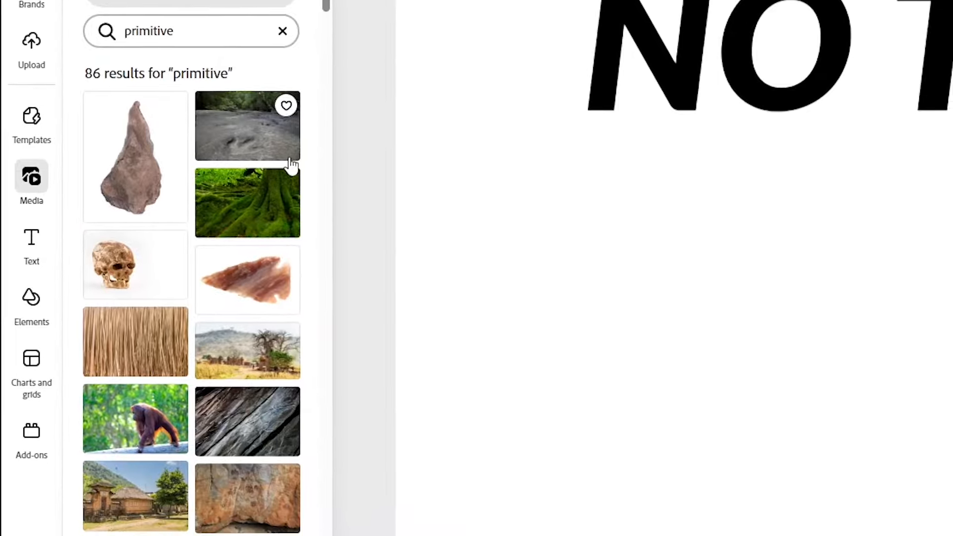
# Add the forest photo and the thatched mud-hut photo to the page
pyautogui.scroll(-6, 189, 385)
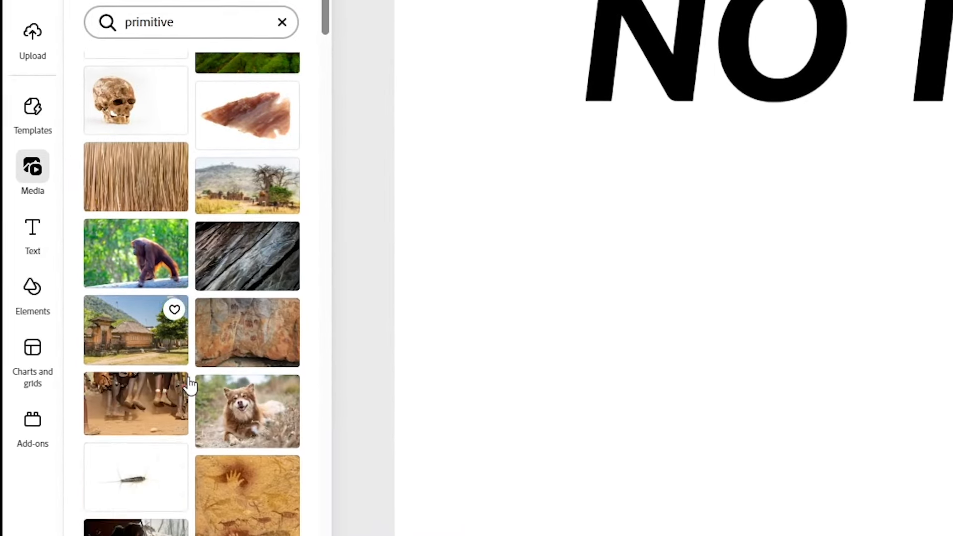
pyautogui.scroll(-3, 110, 372)
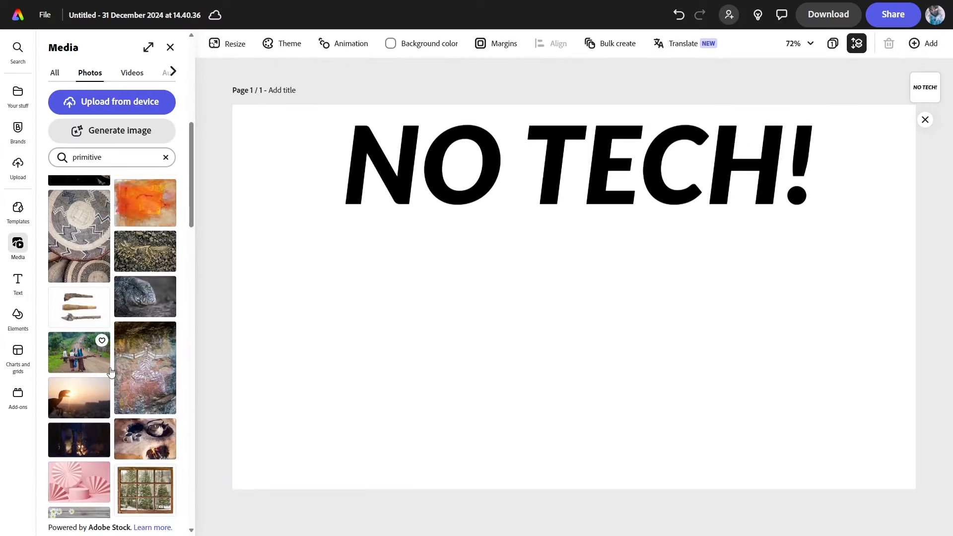
pyautogui.scroll(-6, 111, 372)
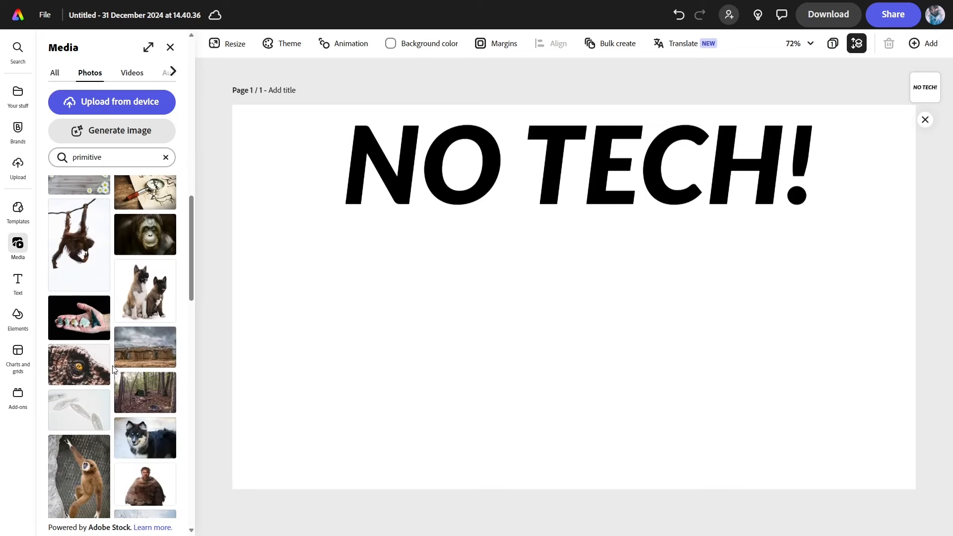
pyautogui.scroll(-5, 124, 370)
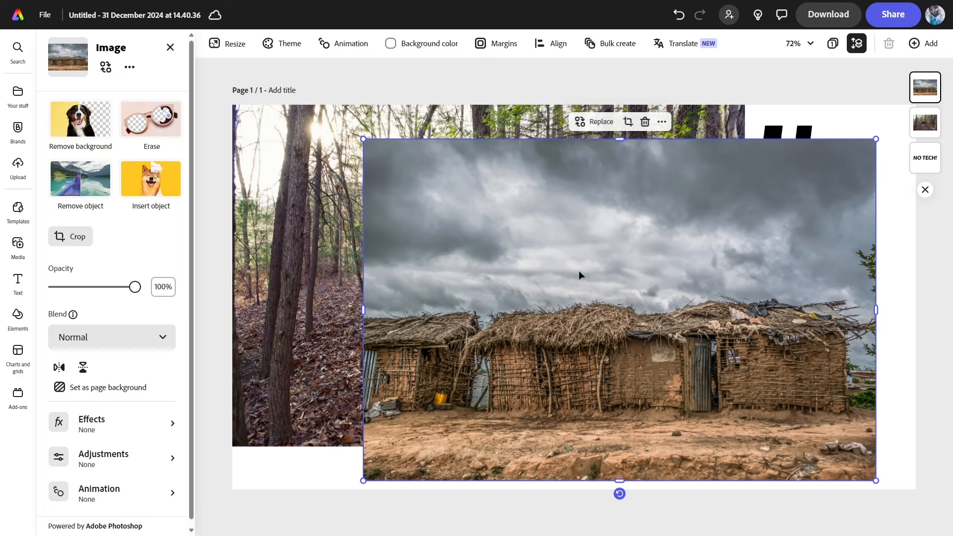
pyautogui.click(291, 276)
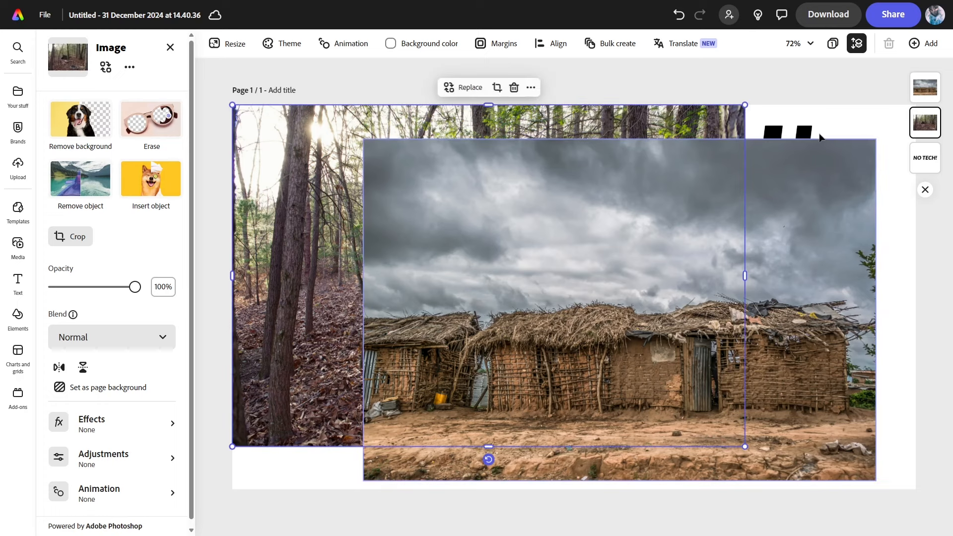
# Align the hut photo exactly over the forest photo and start Remove object
pyautogui.click(773, 369)
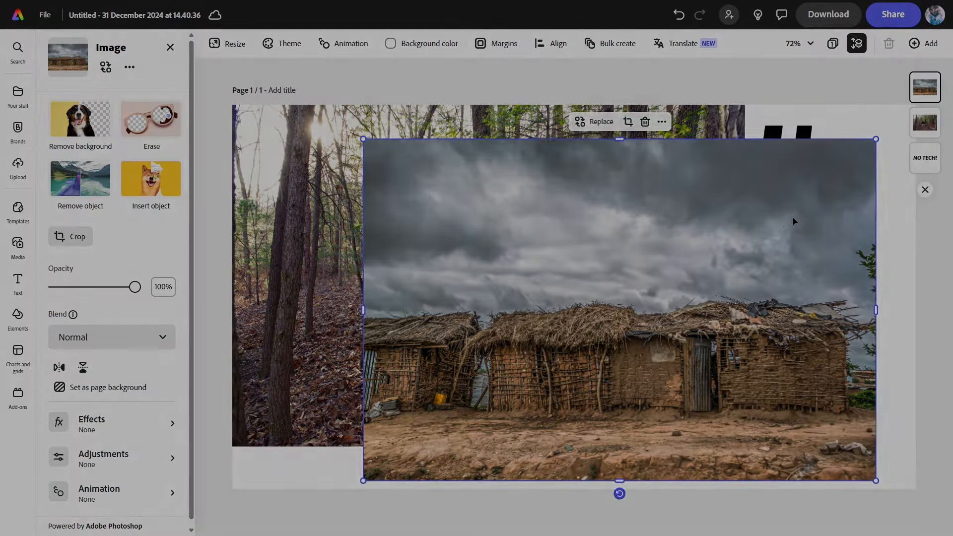
pyautogui.moveTo(793, 218); pyautogui.dragTo(658, 182)
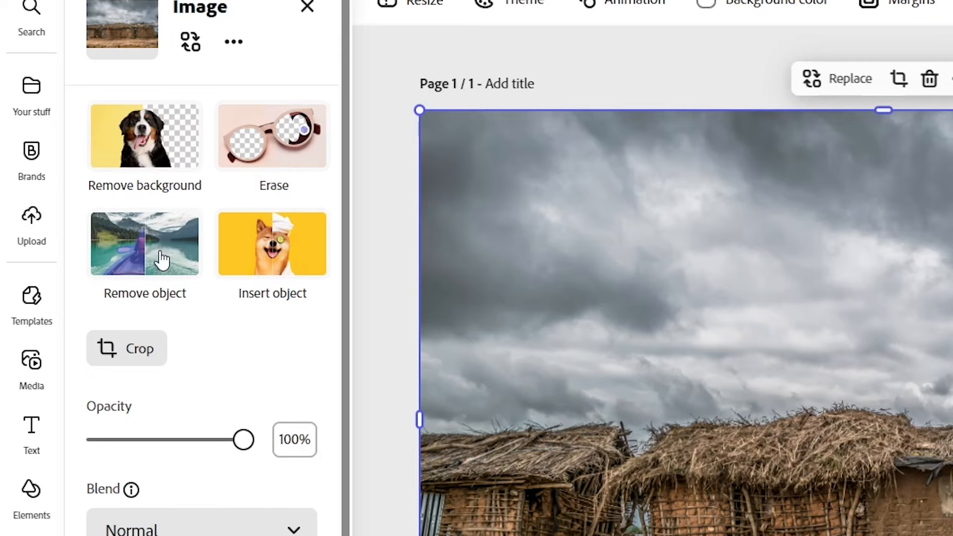
pyautogui.click(163, 260)
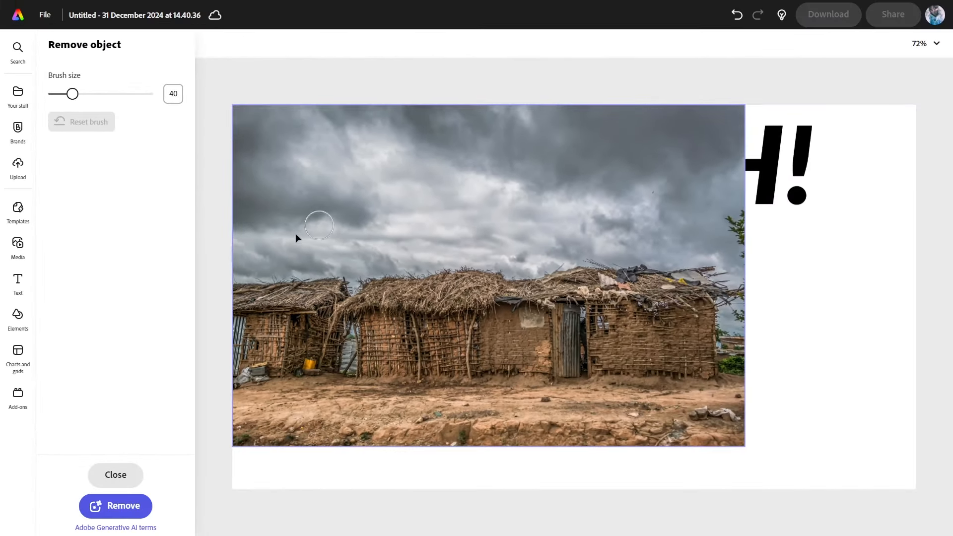
# Paint over the mud huts and remove them, keeping the result
pyautogui.moveTo(273, 297)
pyautogui.mouseDown()
pyautogui.moveTo(366, 288)
pyautogui.moveTo(237, 287)
pyautogui.moveTo(525, 290)
pyautogui.moveTo(345, 283)
pyautogui.moveTo(597, 273)
pyautogui.moveTo(432, 265)
pyautogui.moveTo(676, 265)
pyautogui.moveTo(618, 261)
pyautogui.moveTo(750, 279)
pyautogui.moveTo(694, 297)
pyautogui.moveTo(431, 294)
pyautogui.moveTo(710, 282)
pyautogui.moveTo(415, 293)
pyautogui.moveTo(560, 285)
pyautogui.moveTo(710, 297)
pyautogui.moveTo(628, 322)
pyautogui.moveTo(299, 329)
pyautogui.moveTo(232, 321)
pyautogui.moveTo(418, 312)
pyautogui.moveTo(238, 351)
pyautogui.moveTo(267, 340)
pyautogui.moveTo(257, 336)
pyautogui.moveTo(222, 364)
pyautogui.moveTo(292, 365)
pyautogui.moveTo(256, 378)
pyautogui.moveTo(737, 367)
pyautogui.moveTo(742, 348)
pyautogui.moveTo(718, 351)
pyautogui.moveTo(708, 332)
pyautogui.mouseUp()
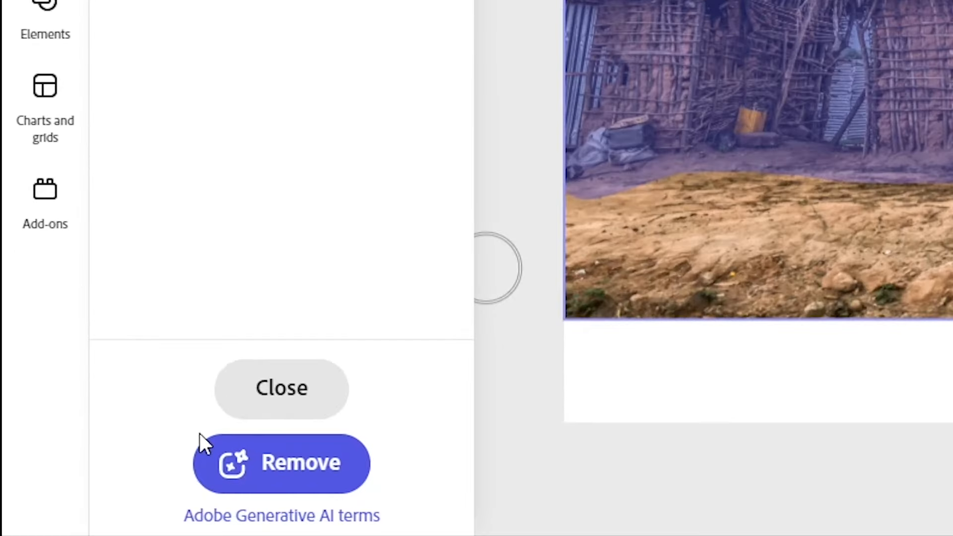
pyautogui.click(333, 469)
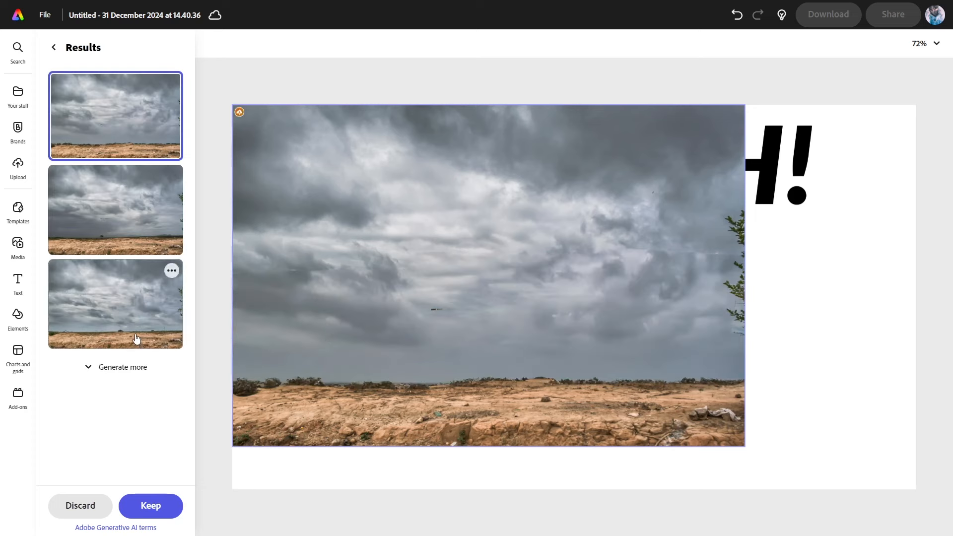
pyautogui.click(148, 506)
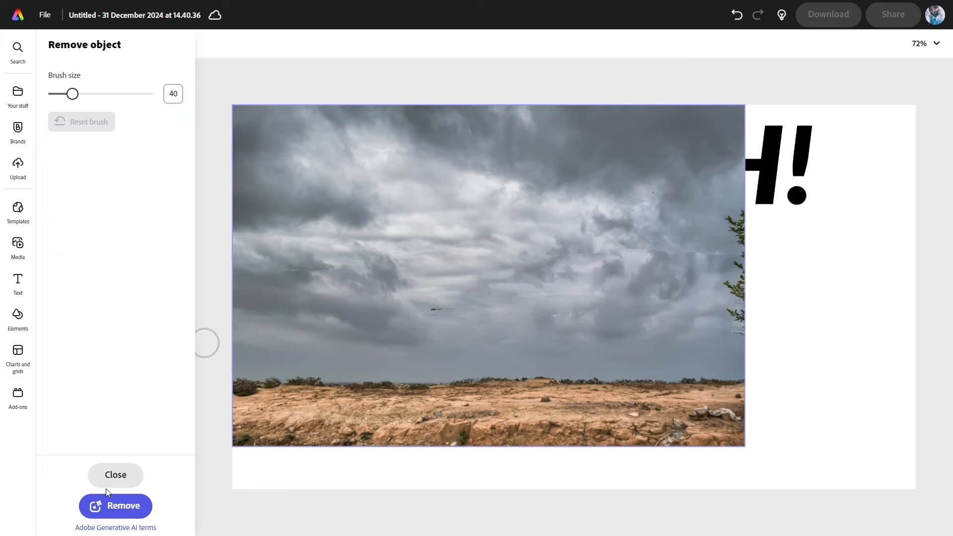
# Remove the small bird from the sky, keep it, and close the tool
pyautogui.click(440, 309)
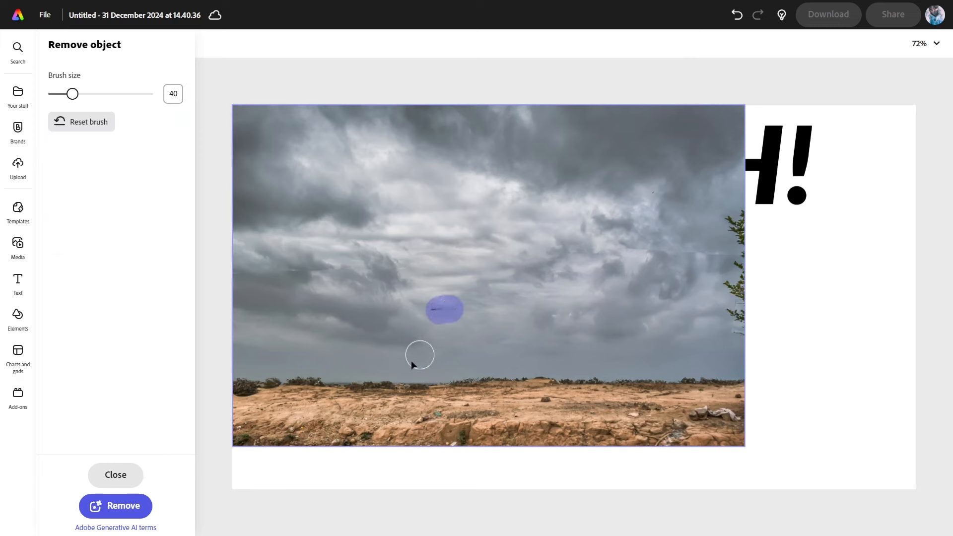
pyautogui.click(117, 505)
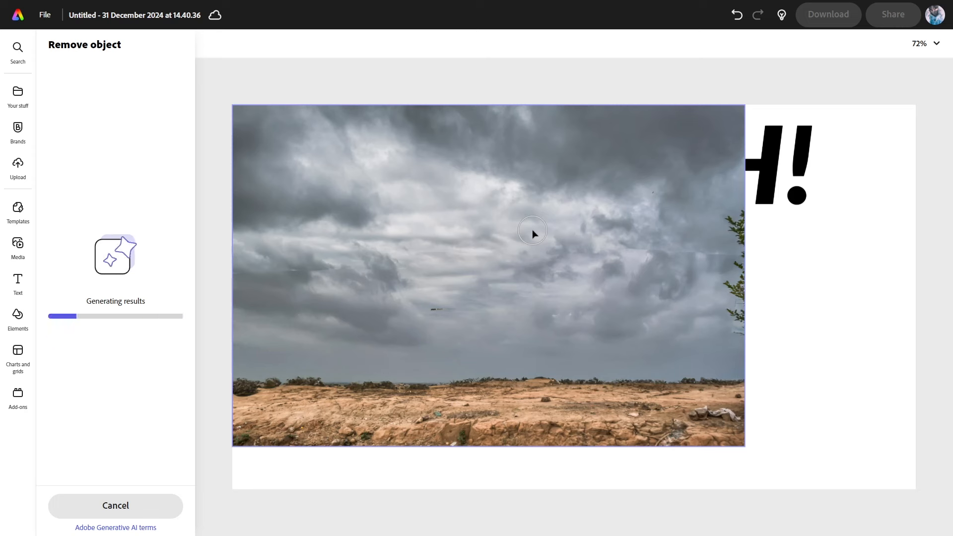
pyautogui.click(149, 506)
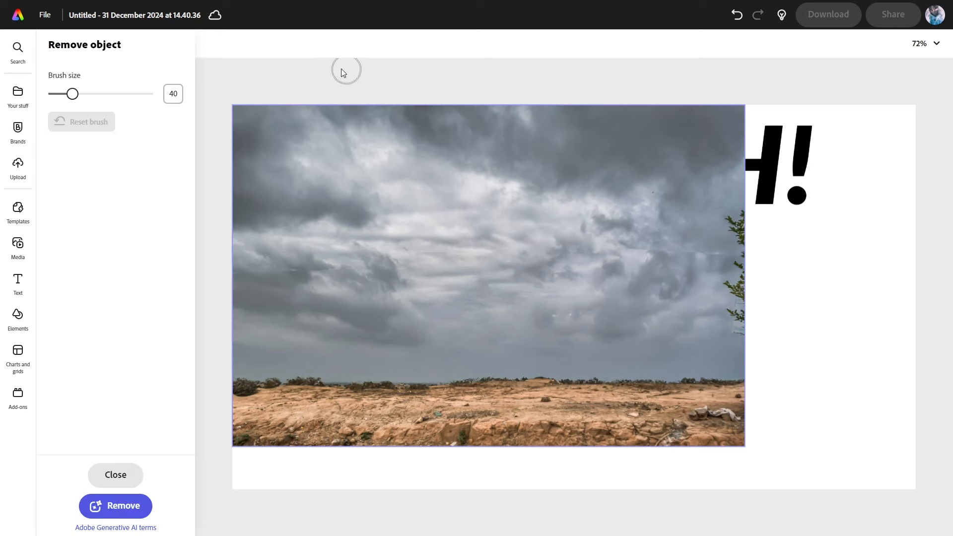
pyautogui.click(116, 476)
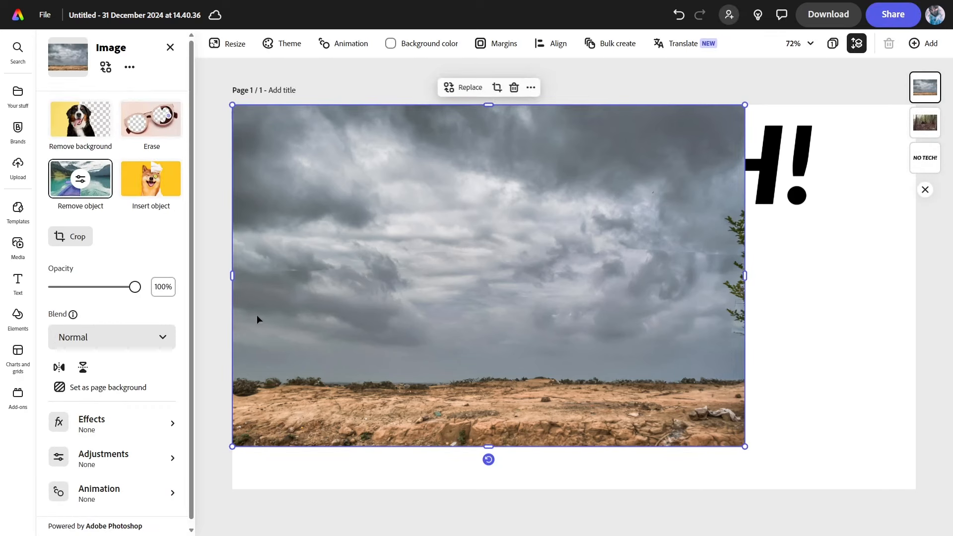
# Make the stormy-sky photo the full page background behind the forest photo
pyautogui.moveTo(543, 345)
pyautogui.mouseDown()
pyautogui.moveTo(470, 336)
pyautogui.moveTo(477, 349)
pyautogui.moveTo(605, 348)
pyautogui.moveTo(537, 351)
pyautogui.moveTo(545, 353)
pyautogui.mouseUp()
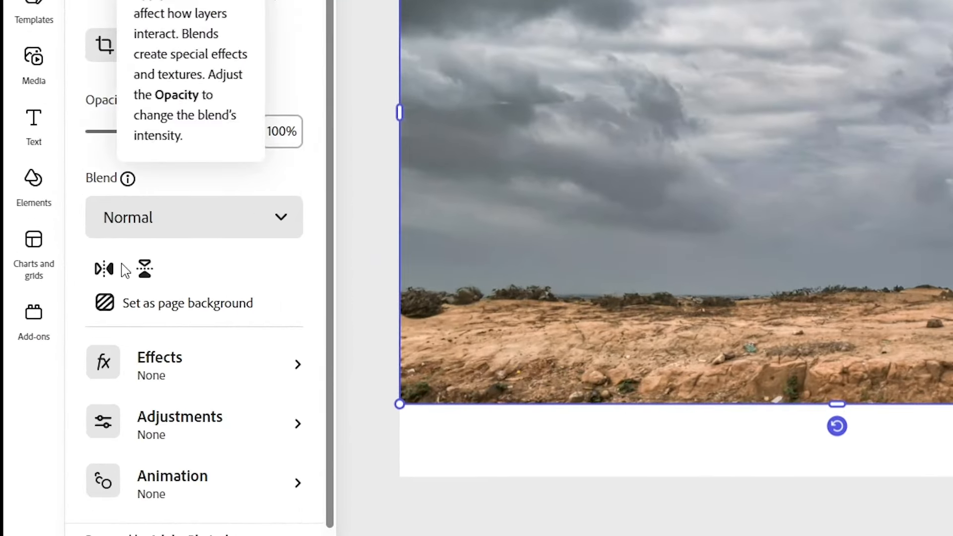
pyautogui.click(137, 313)
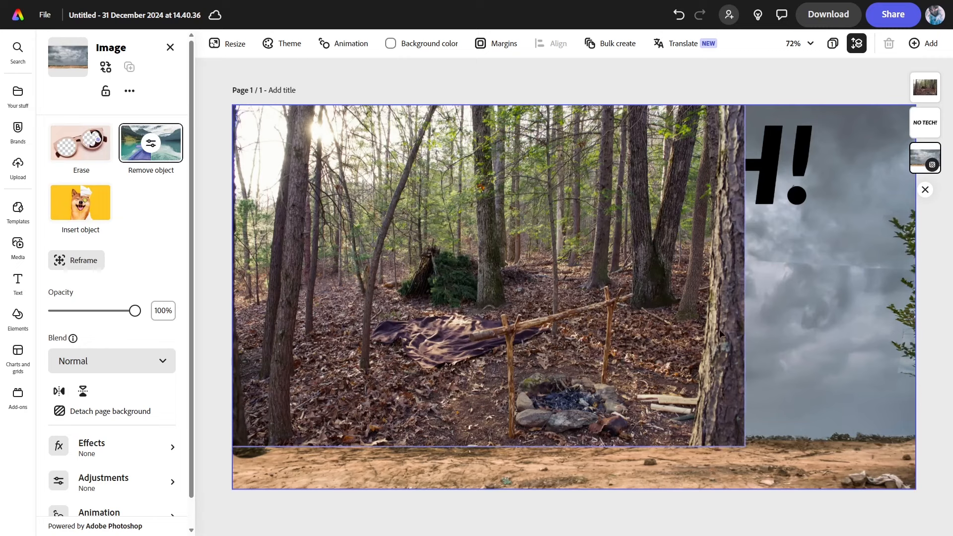
pyautogui.click(686, 332)
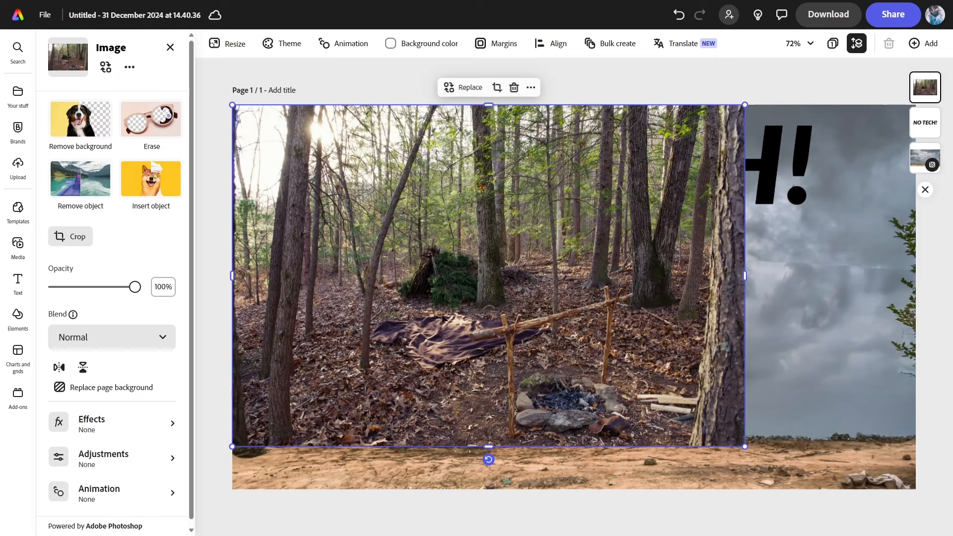
# Move the forest photo, then undo back to the campfire scene with smoke and shelter
pyautogui.moveTo(632, 310); pyautogui.dragTo(760, 334)
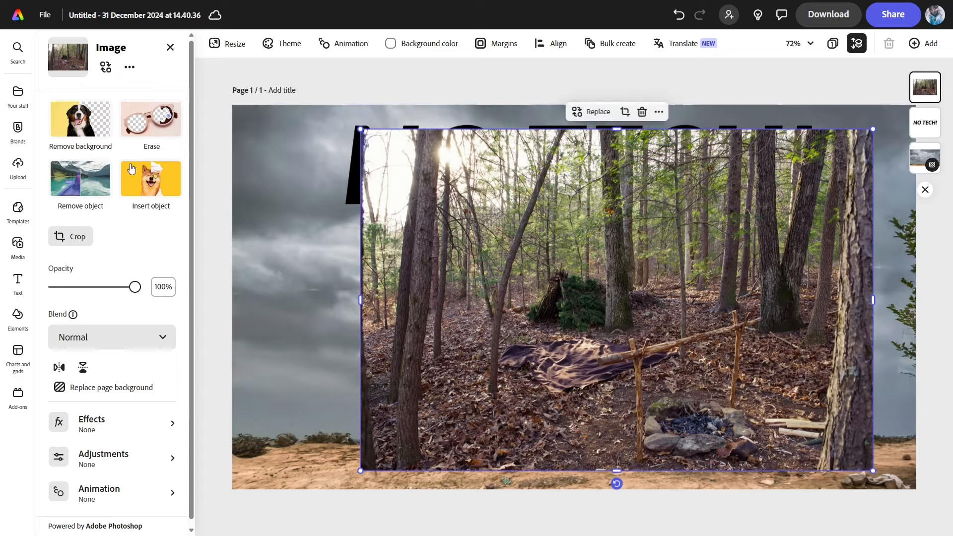
pyautogui.hotkey('ctrl', 'z')
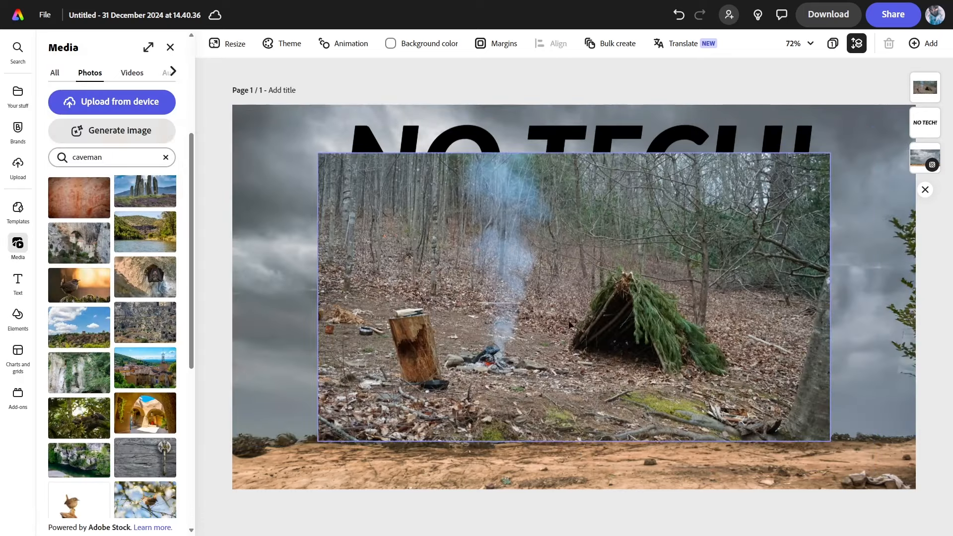
pyautogui.click(588, 346)
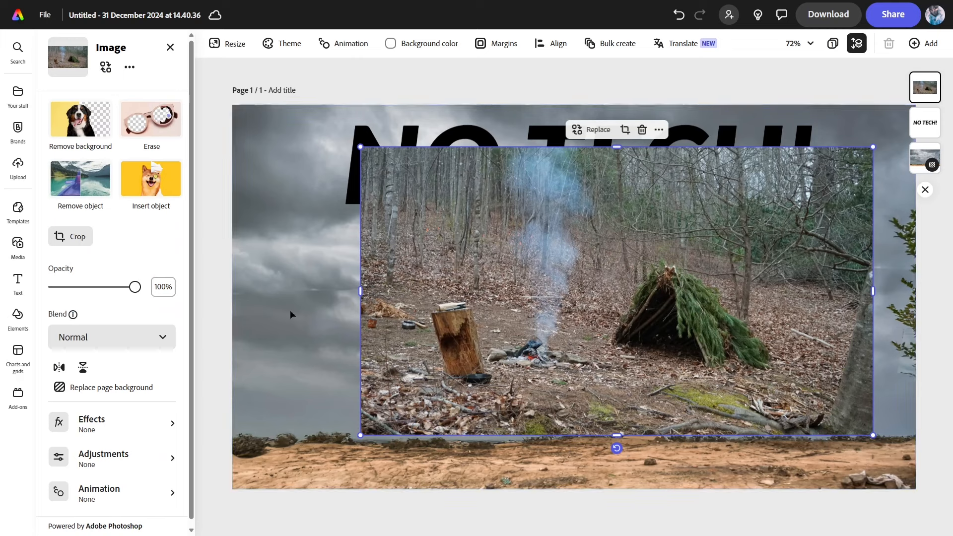
pyautogui.hotkey('ctrl', 'z')
# Remove the campfire photo's background and set the enlarged cutout on the ground at lower right
pyautogui.click(95, 134)
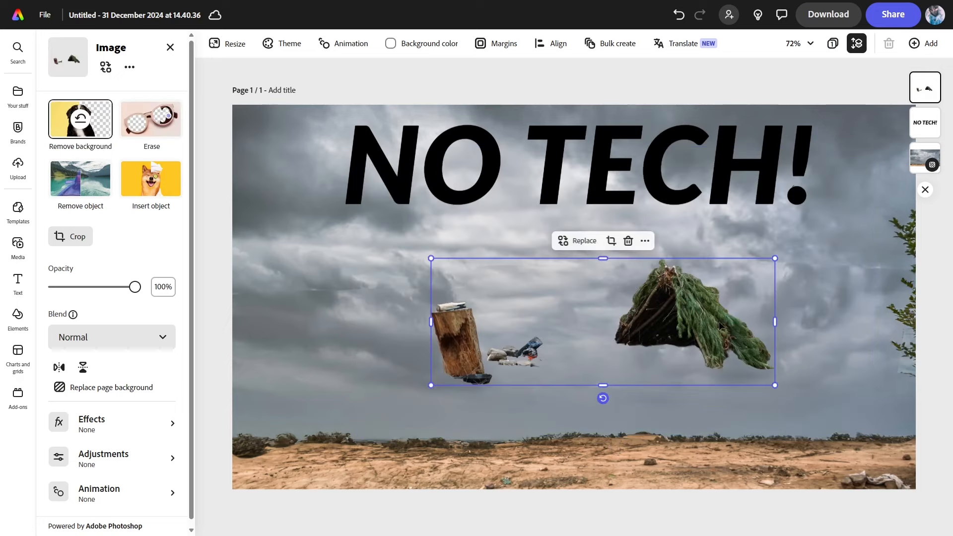
pyautogui.moveTo(709, 323); pyautogui.dragTo(780, 422)
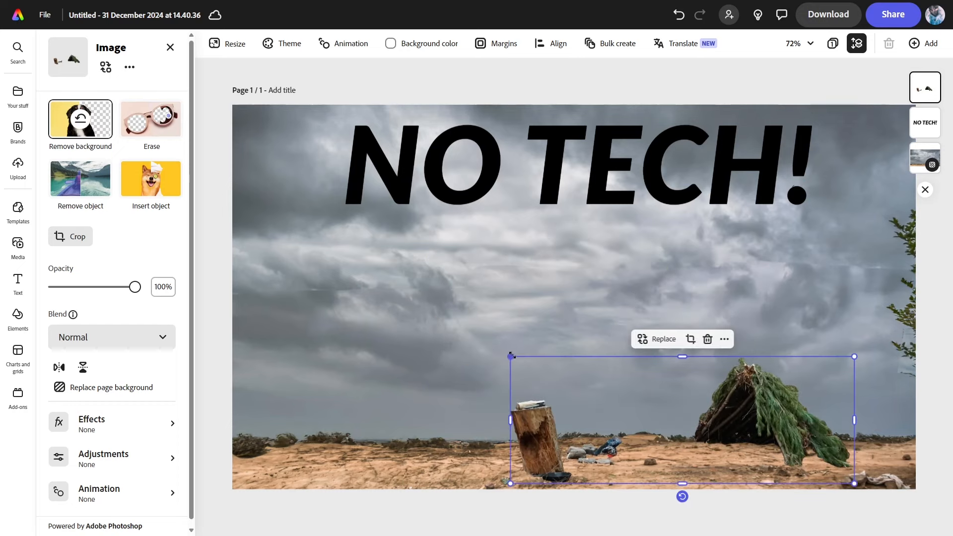
pyautogui.moveTo(493, 343); pyautogui.dragTo(412, 313)
pyautogui.moveTo(751, 388); pyautogui.dragTo(835, 398)
pyautogui.click(827, 512)
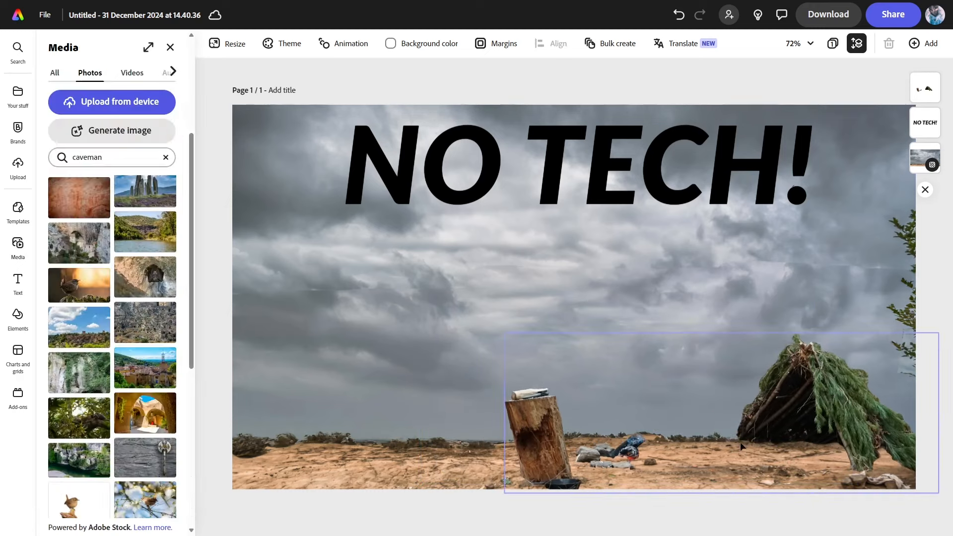
pyautogui.click(803, 404)
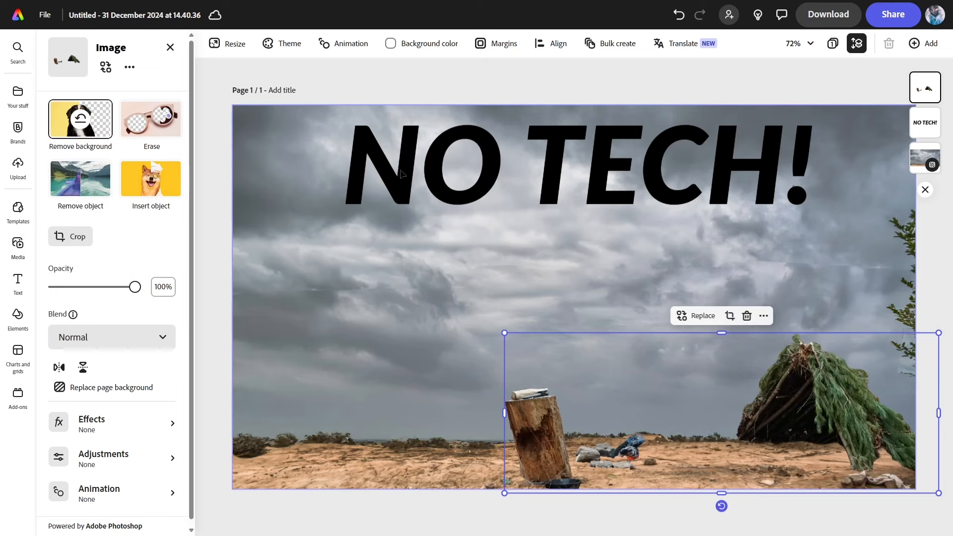
pyautogui.click(139, 457)
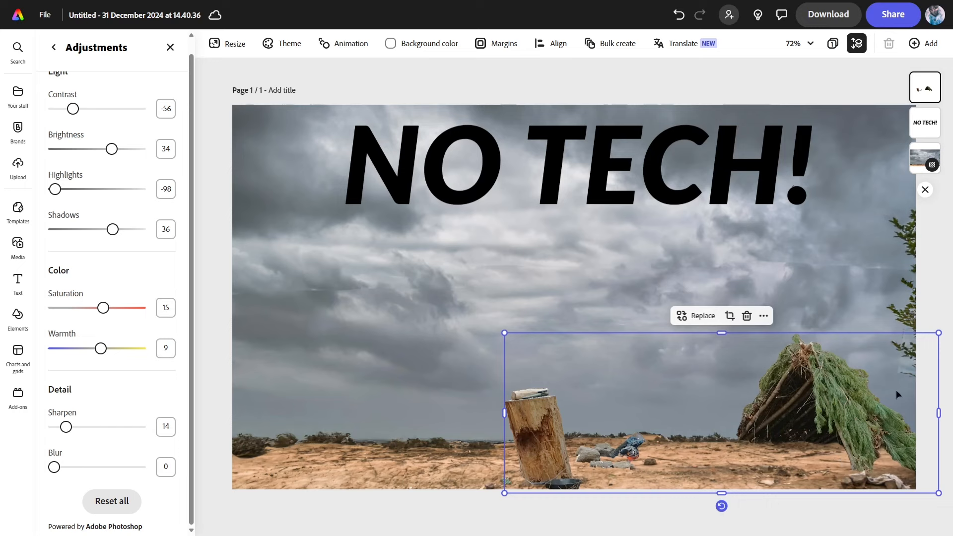
# Close the campfire cutout's adjustments, reselect the cutout to review its settings, then deselect it
pyautogui.click(171, 47)
pyautogui.click(546, 446)
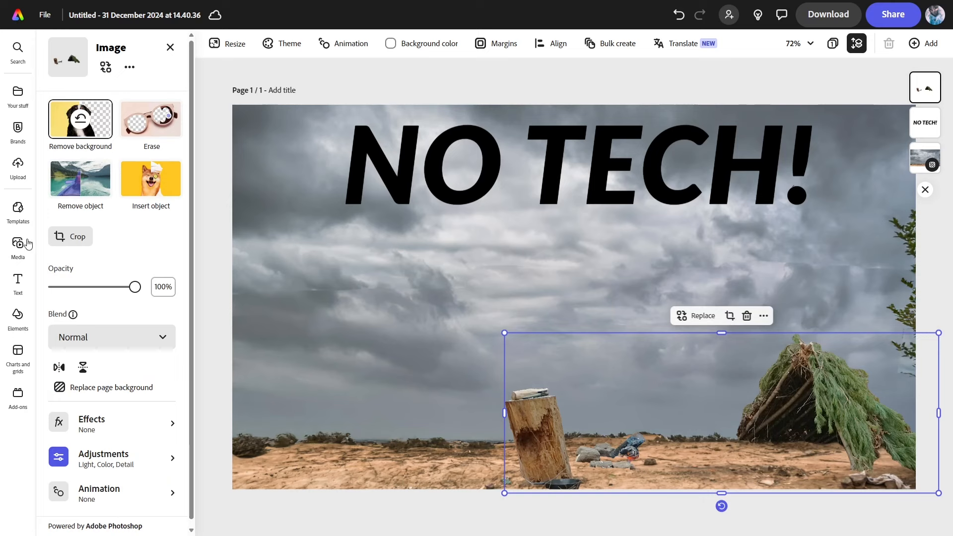
pyautogui.click(170, 47)
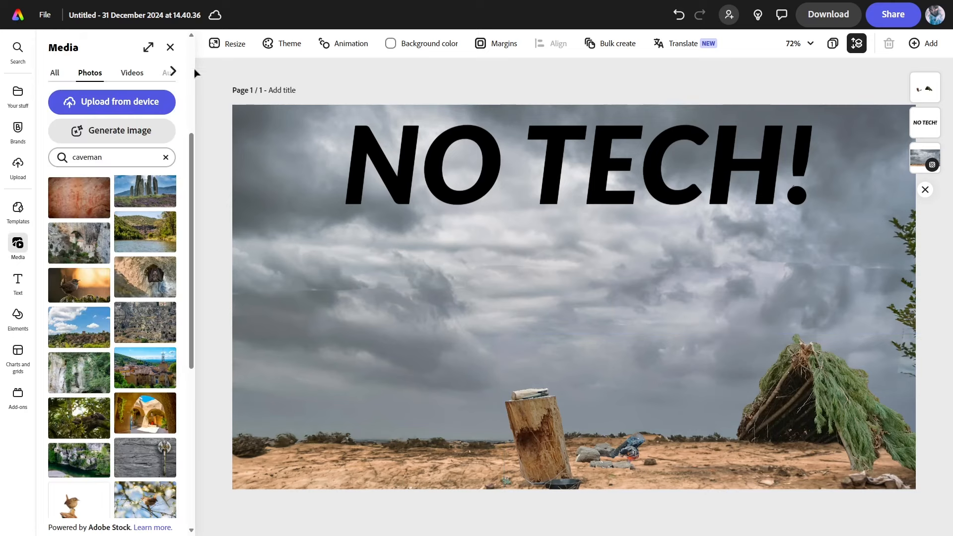
# Search Elements for 'smoke' and add the grey smoke image to the poster
pyautogui.click(19, 316)
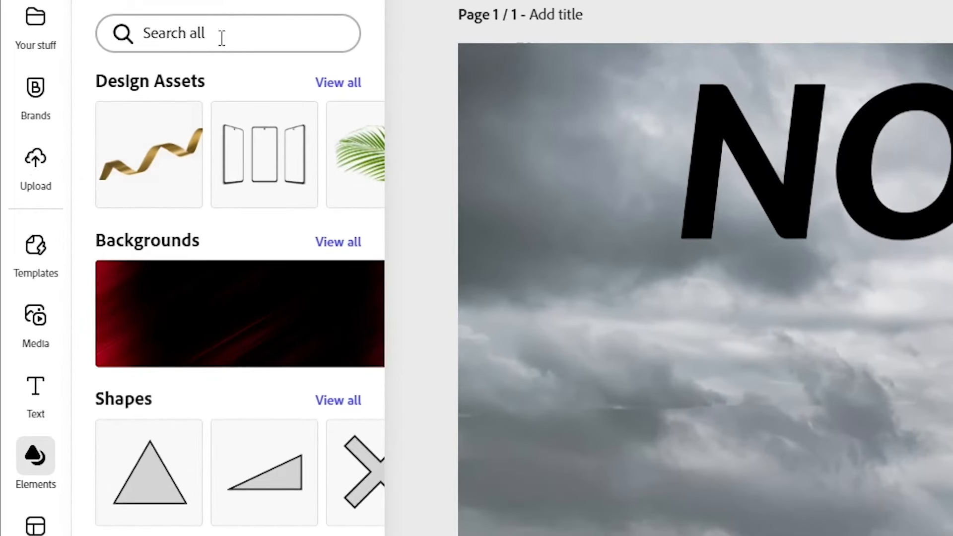
pyautogui.click(222, 35)
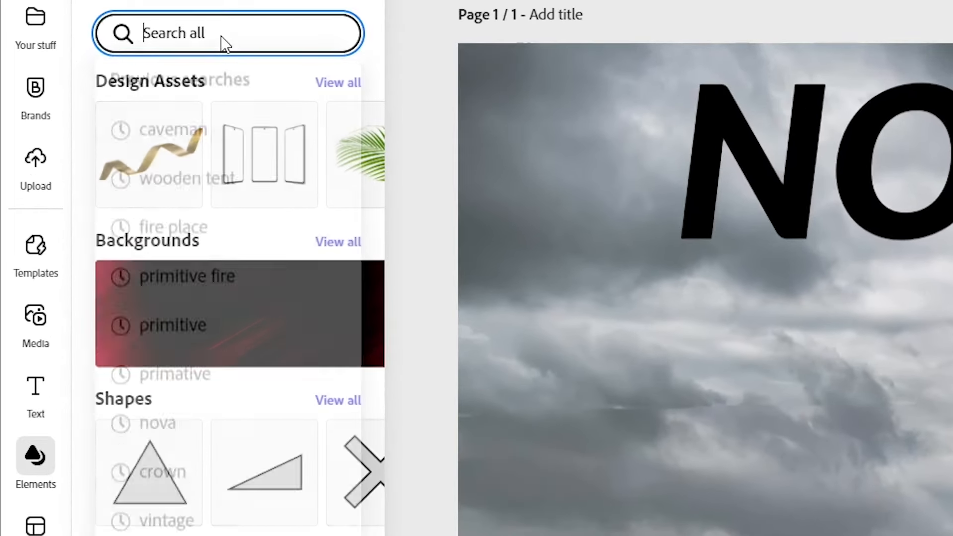
pyautogui.write('smoke')
pyautogui.press('Return')
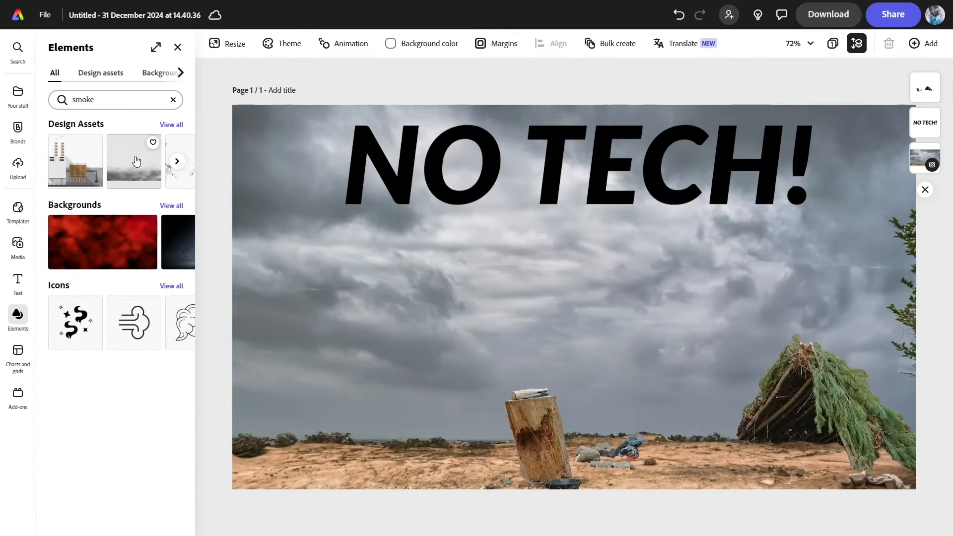
pyautogui.hscroll(3, 205, 157)
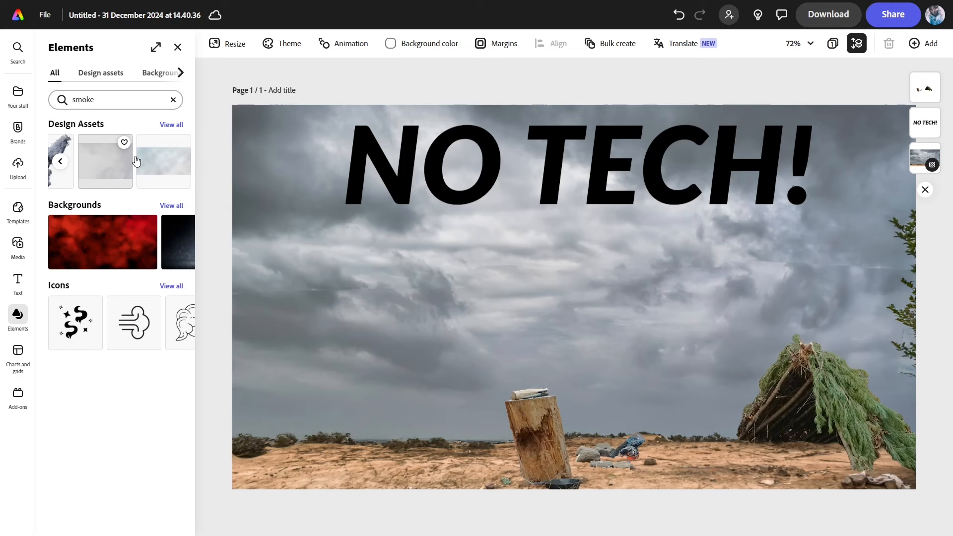
pyautogui.hscroll(3, 135, 156)
pyautogui.hscroll(-3, 129, 177)
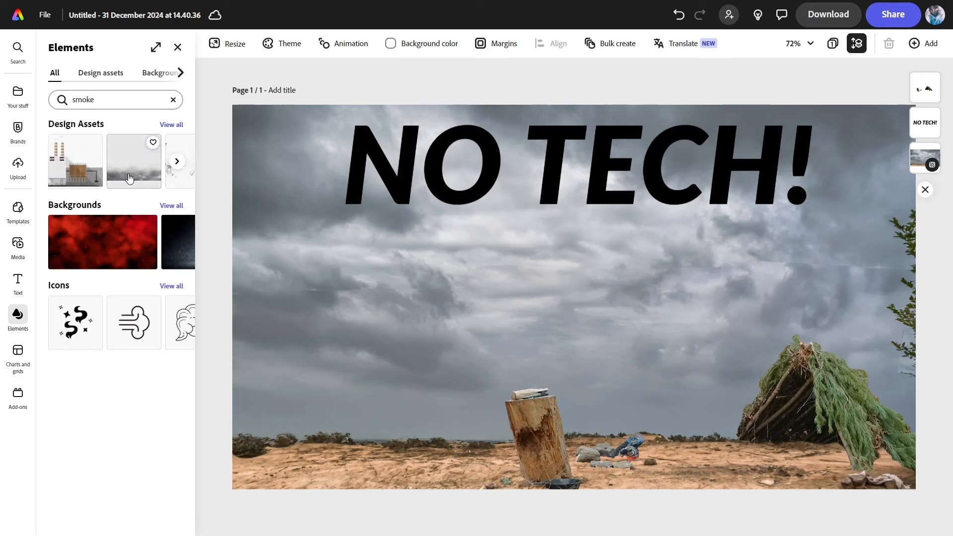
pyautogui.hscroll(2, 129, 178)
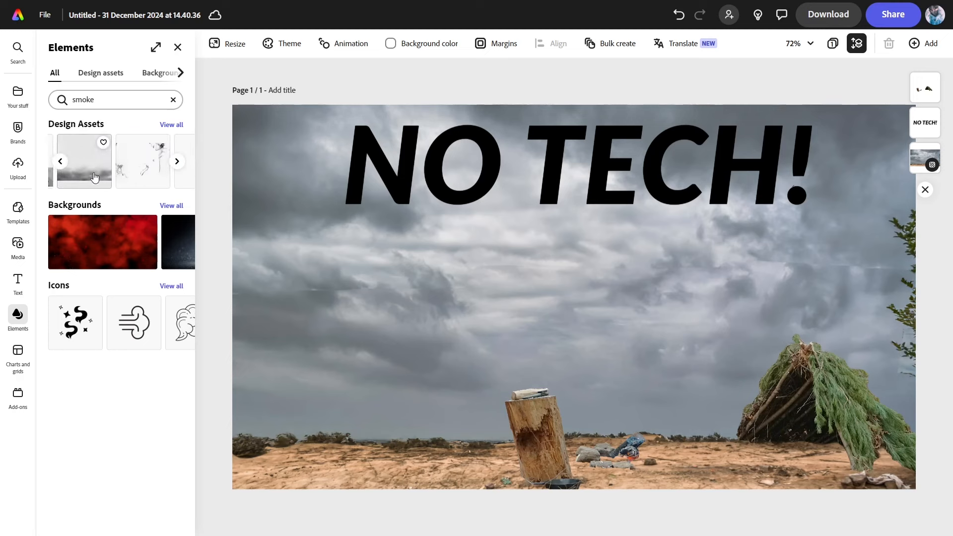
pyautogui.click(93, 177)
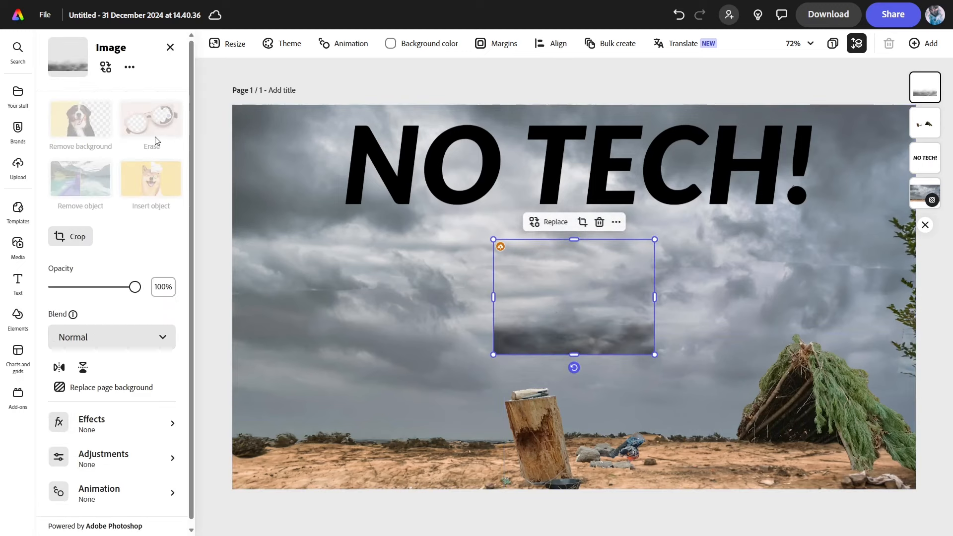
# Add a second smoke asset from the results, then delete that extra copy
pyautogui.click(19, 321)
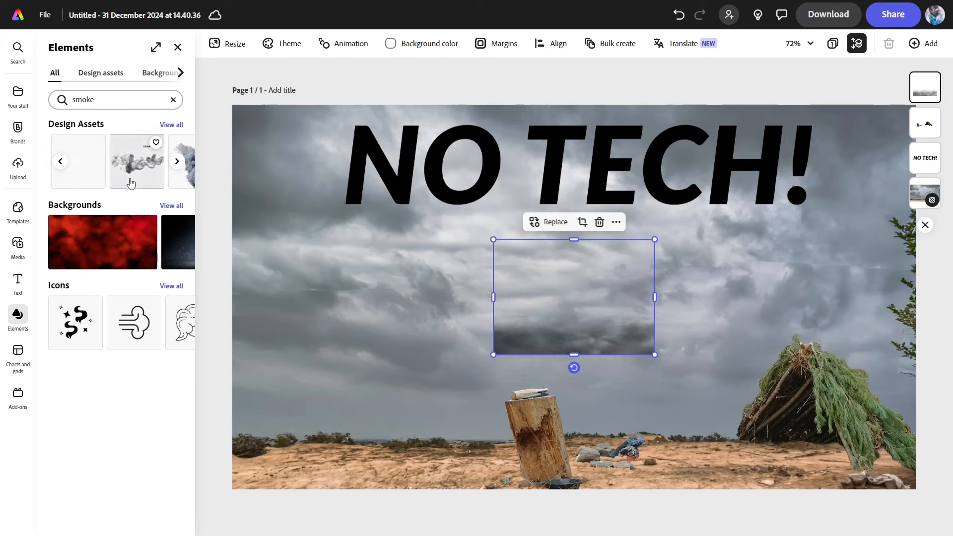
pyautogui.moveTo(130, 184); pyautogui.dragTo(591, 332)
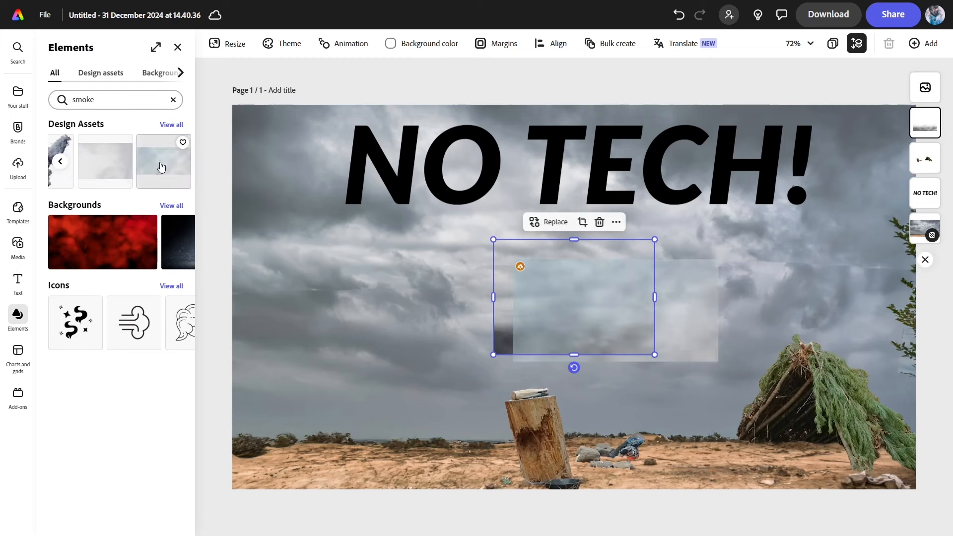
pyautogui.moveTo(699, 345); pyautogui.dragTo(503, 349)
pyautogui.click(503, 349)
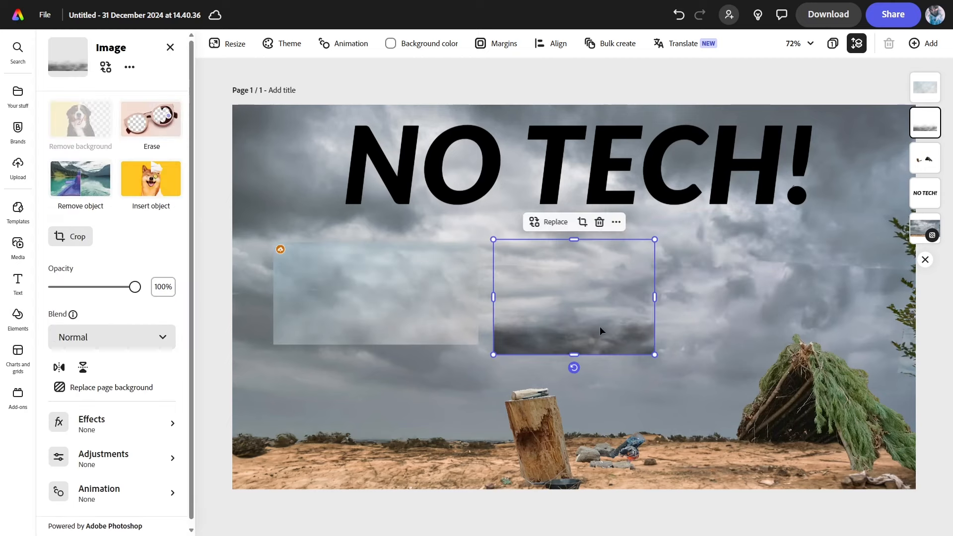
pyautogui.click(443, 318)
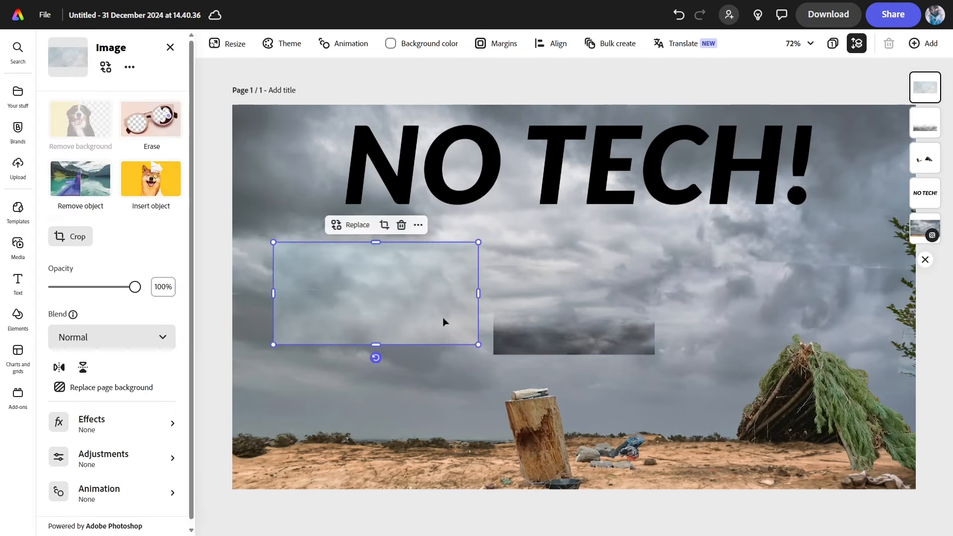
pyautogui.press('Delete')
# Rotate the smoke to a -80° upright column, lower it above the log, and start Erase
pyautogui.moveTo(582, 369); pyautogui.dragTo(661, 309)
pyautogui.moveTo(572, 292); pyautogui.dragTo(576, 320)
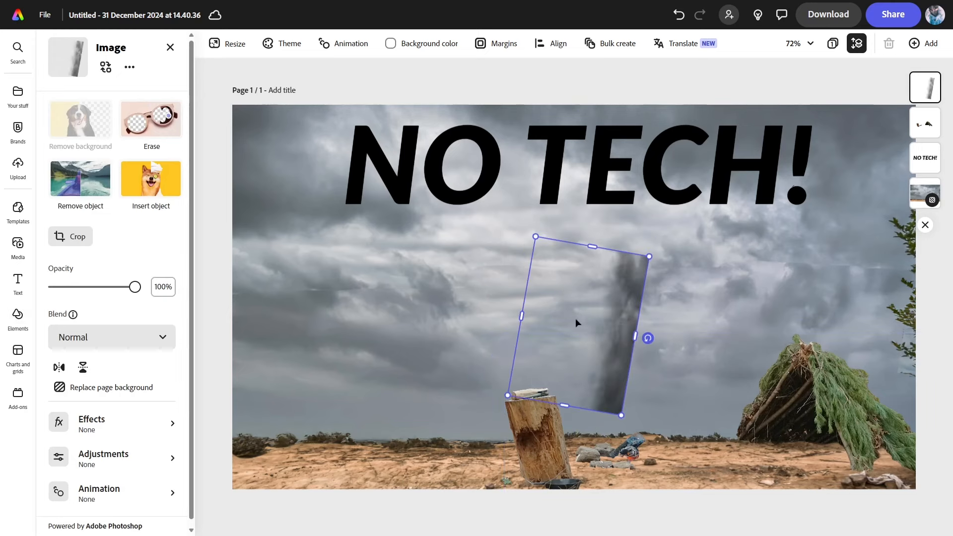
pyautogui.click(170, 138)
# Undo the automatic erase and switch to a soft, low-hardness Circle erase brush
pyautogui.click(616, 247)
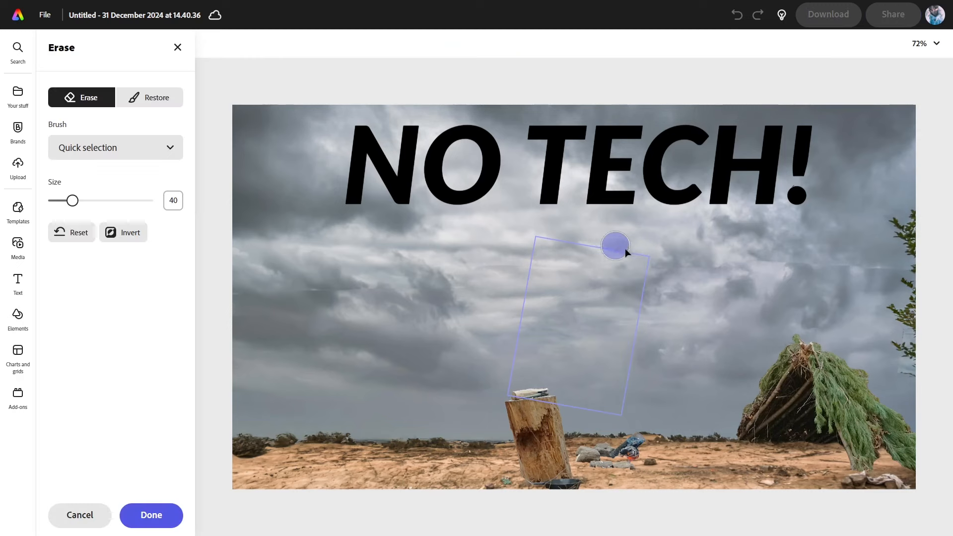
pyautogui.hotkey('ctrl', 'z')
pyautogui.click(154, 155)
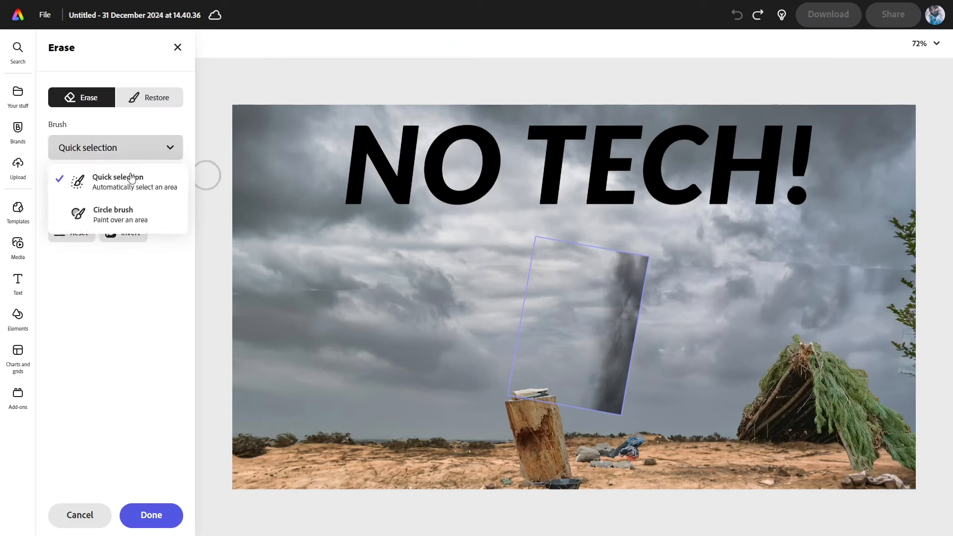
pyautogui.click(124, 223)
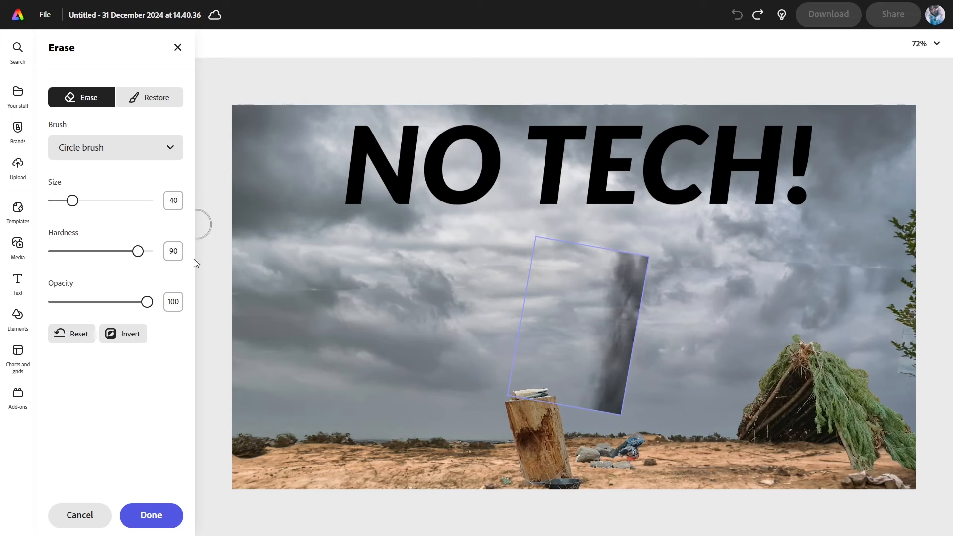
pyautogui.click(134, 153)
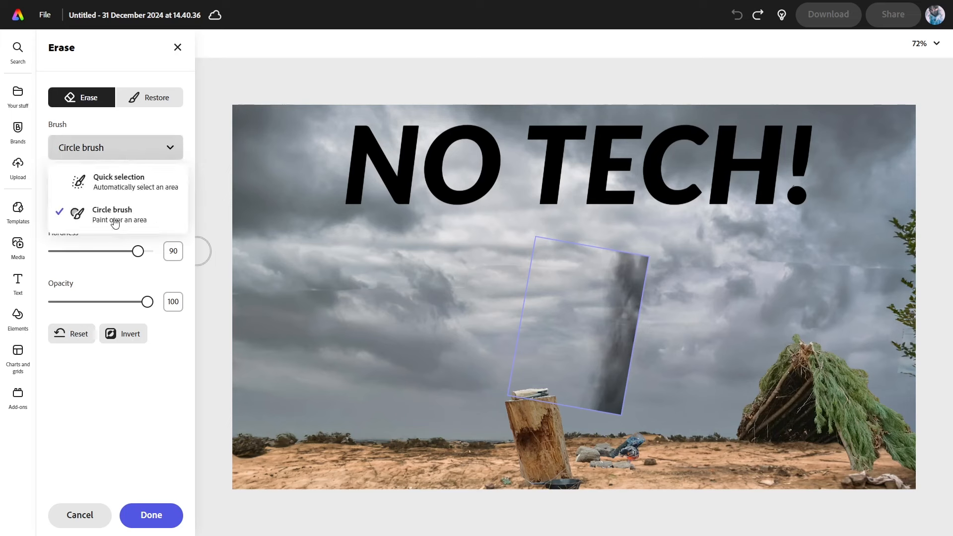
pyautogui.click(609, 253)
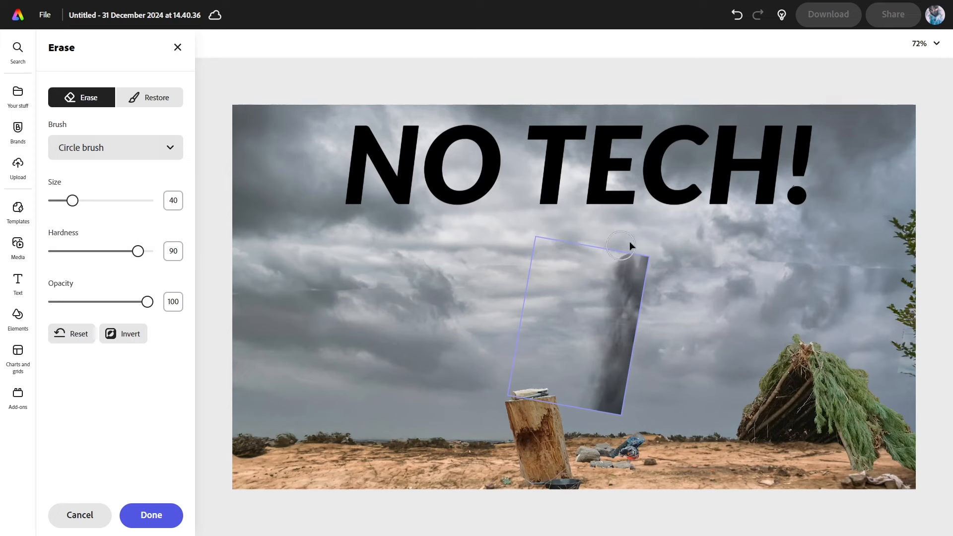
pyautogui.moveTo(138, 251); pyautogui.dragTo(54, 252)
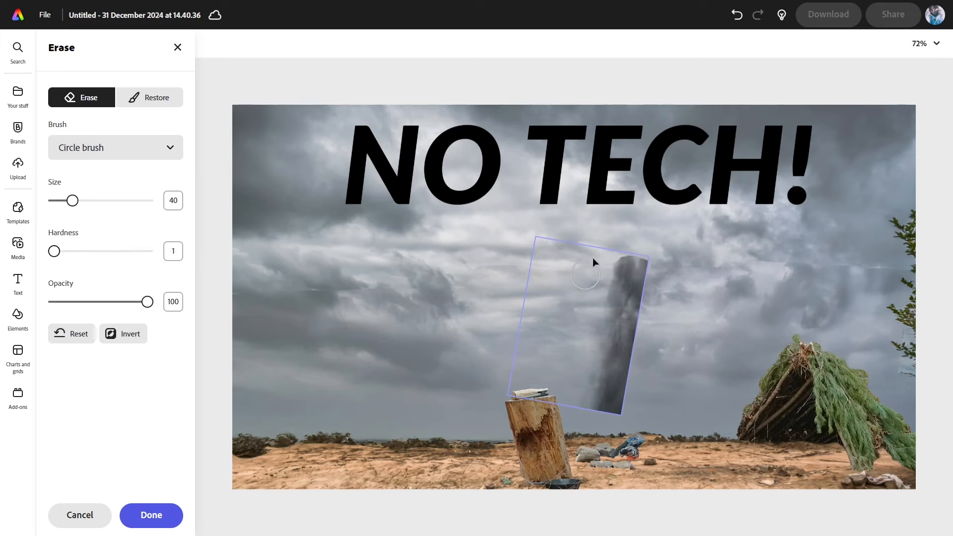
# Erase the smoke's edges into a thin wisp, apply it, and move it down onto the camp
pyautogui.moveTo(668, 260); pyautogui.dragTo(615, 264)
pyautogui.moveTo(611, 302)
pyautogui.mouseDown()
pyautogui.moveTo(601, 392)
pyautogui.moveTo(588, 404)
pyautogui.moveTo(601, 430)
pyautogui.mouseUp()
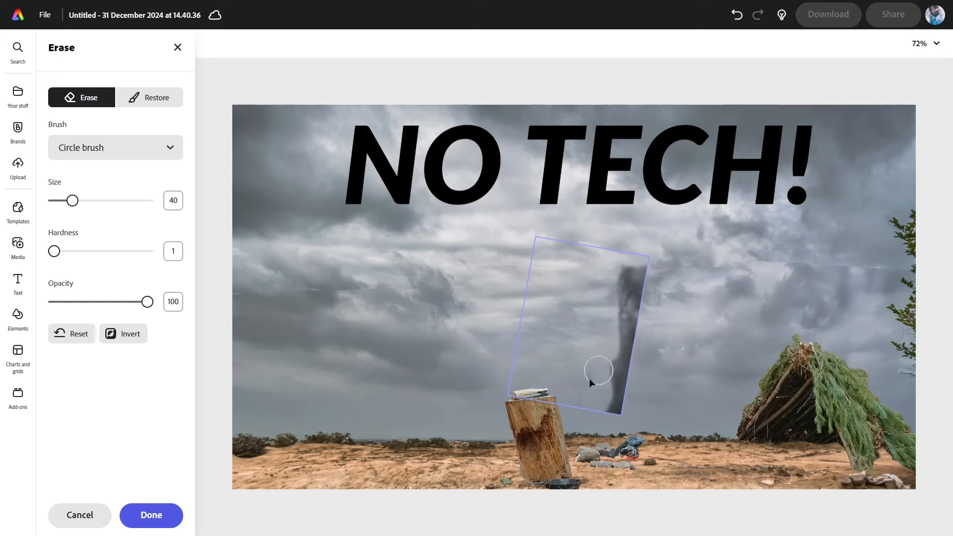
pyautogui.moveTo(619, 259)
pyautogui.mouseDown()
pyautogui.moveTo(649, 279)
pyautogui.moveTo(636, 304)
pyautogui.moveTo(630, 397)
pyautogui.moveTo(606, 425)
pyautogui.moveTo(621, 405)
pyautogui.mouseUp()
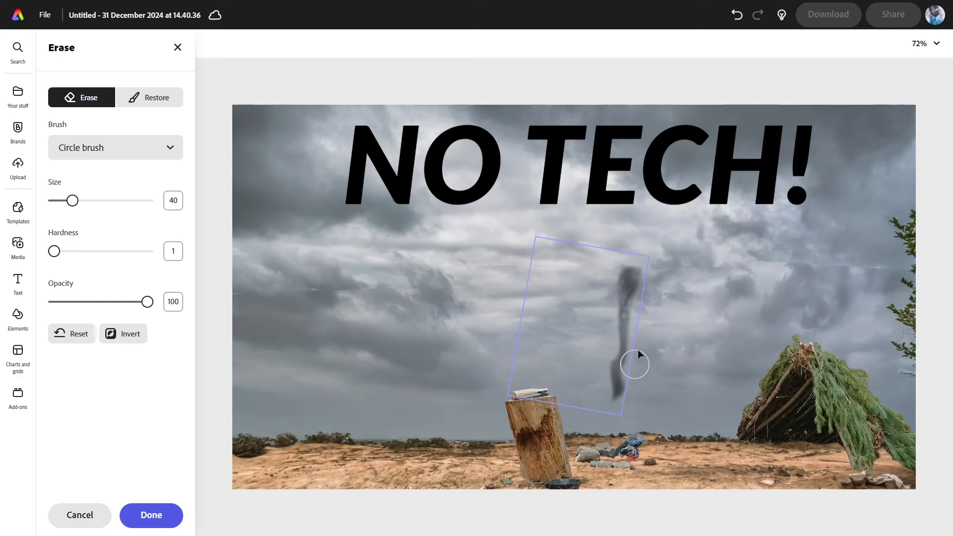
pyautogui.moveTo(616, 417); pyautogui.dragTo(616, 419)
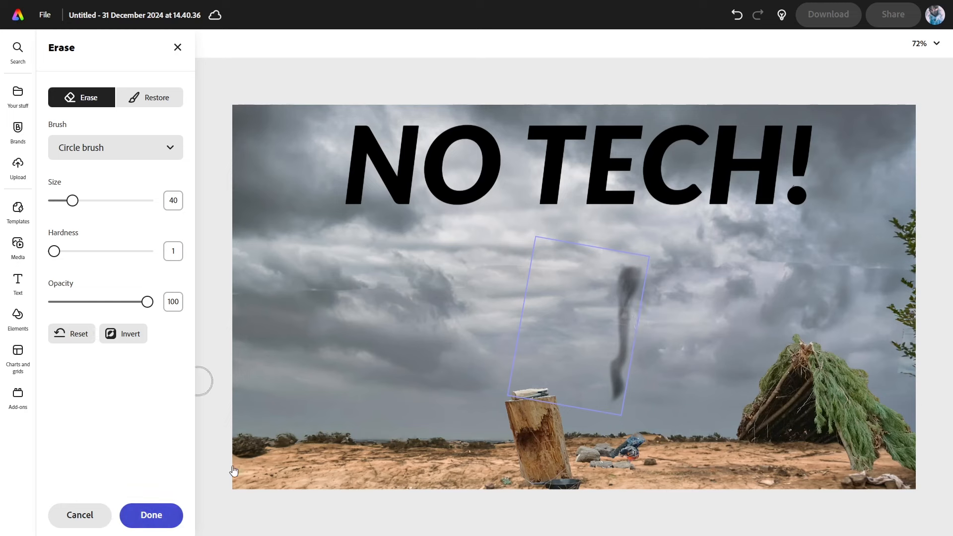
pyautogui.click(151, 515)
pyautogui.moveTo(623, 309); pyautogui.dragTo(618, 361)
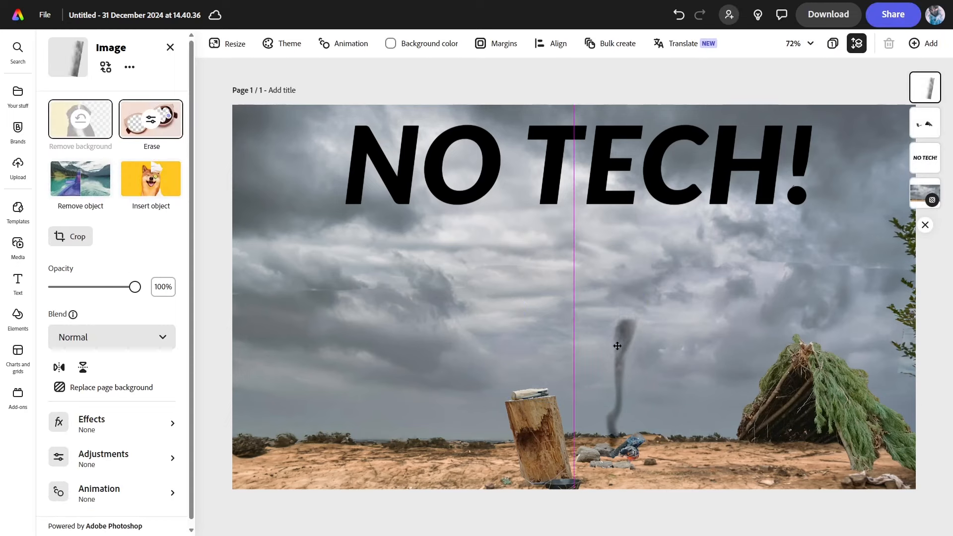
# Fade the smoke image to 60% opacity
pyautogui.click(616, 272)
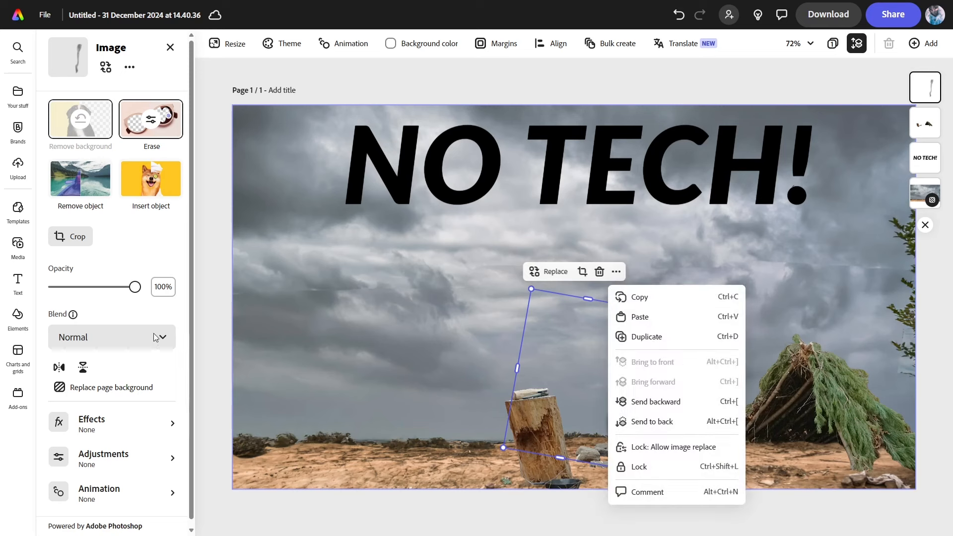
pyautogui.moveTo(138, 292); pyautogui.dragTo(106, 297)
pyautogui.click(694, 366)
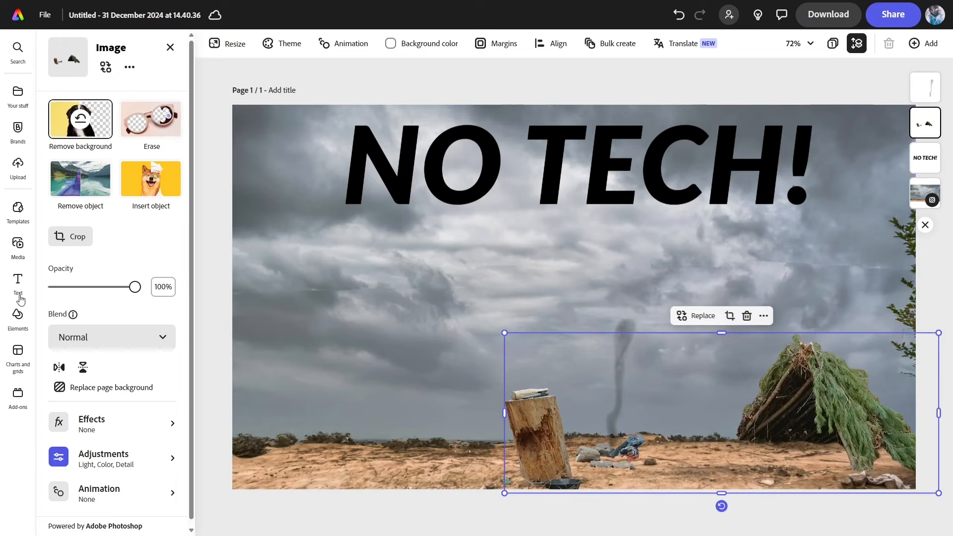
# Search Elements for 'fire', then add the fire graphic at half size among the camp stones
pyautogui.click(18, 317)
pyautogui.click(178, 106)
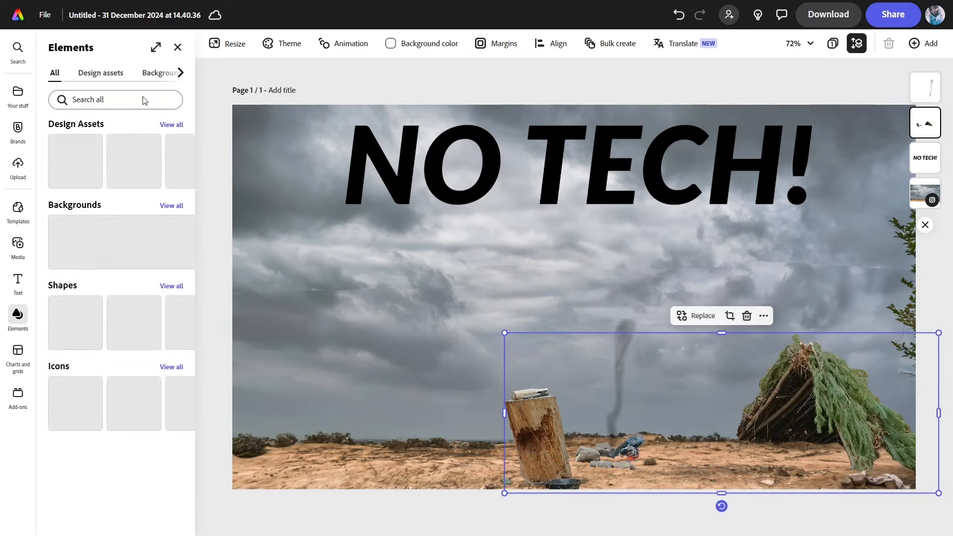
pyautogui.click(143, 99)
pyautogui.write('fire')
pyautogui.press('Return')
pyautogui.moveTo(74, 161); pyautogui.dragTo(676, 439)
pyautogui.moveTo(677, 382); pyautogui.dragTo(625, 440)
pyautogui.moveTo(608, 471); pyautogui.dragTo(618, 457)
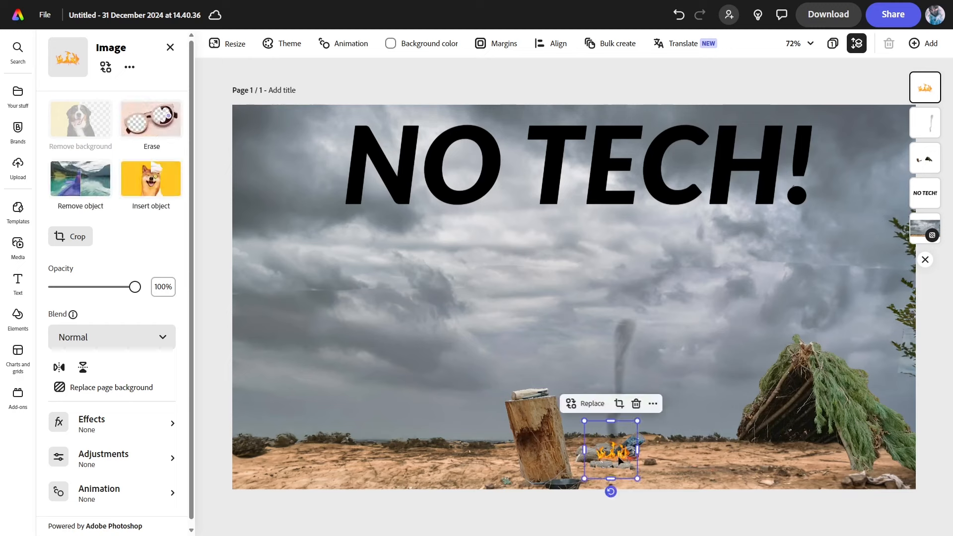
# Put the smoke in front of the fire and tone the fire to contrast -90 and brightness -9
pyautogui.moveTo(935, 126); pyautogui.dragTo(932, 89)
pyautogui.click(625, 461)
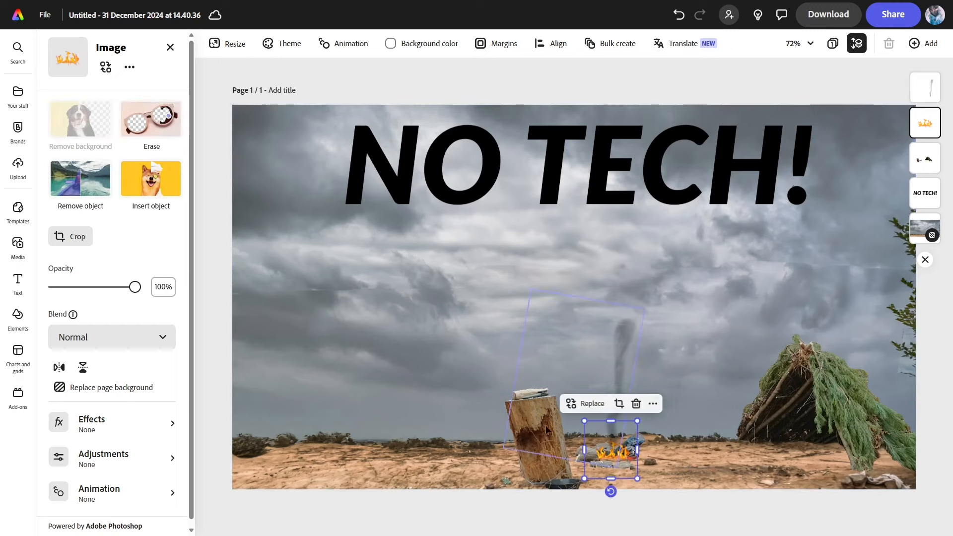
pyautogui.click(116, 459)
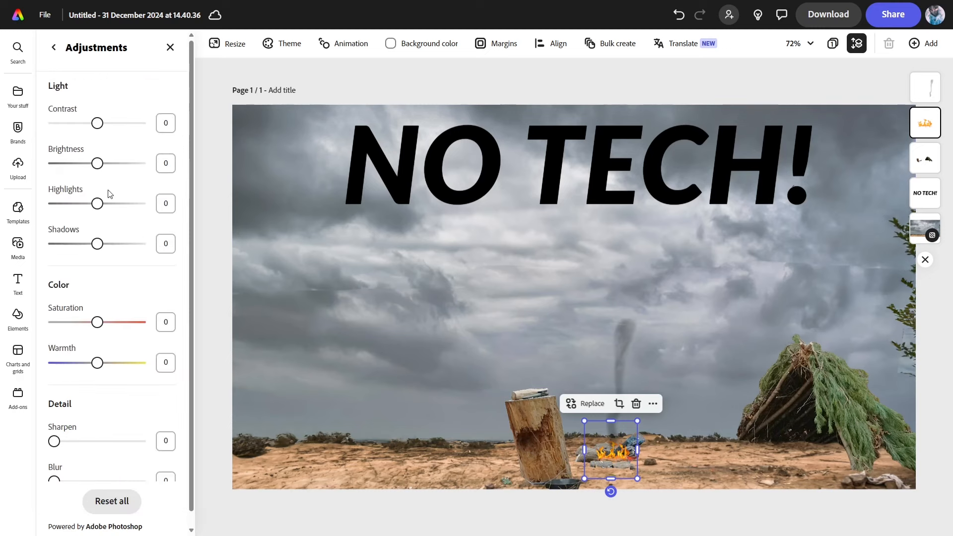
pyautogui.moveTo(97, 123); pyautogui.dragTo(56, 139)
pyautogui.moveTo(124, 175); pyautogui.dragTo(94, 176)
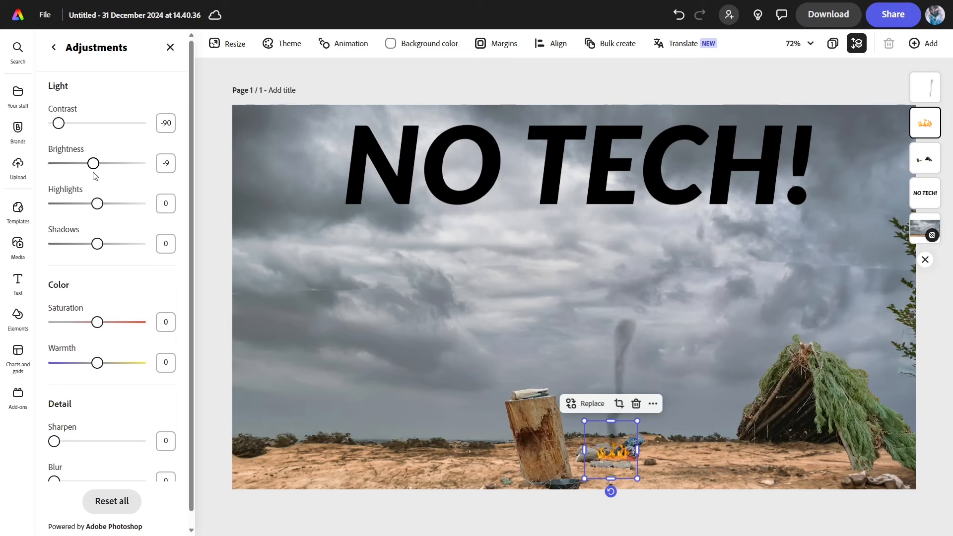
pyautogui.moveTo(99, 209); pyautogui.dragTo(125, 210)
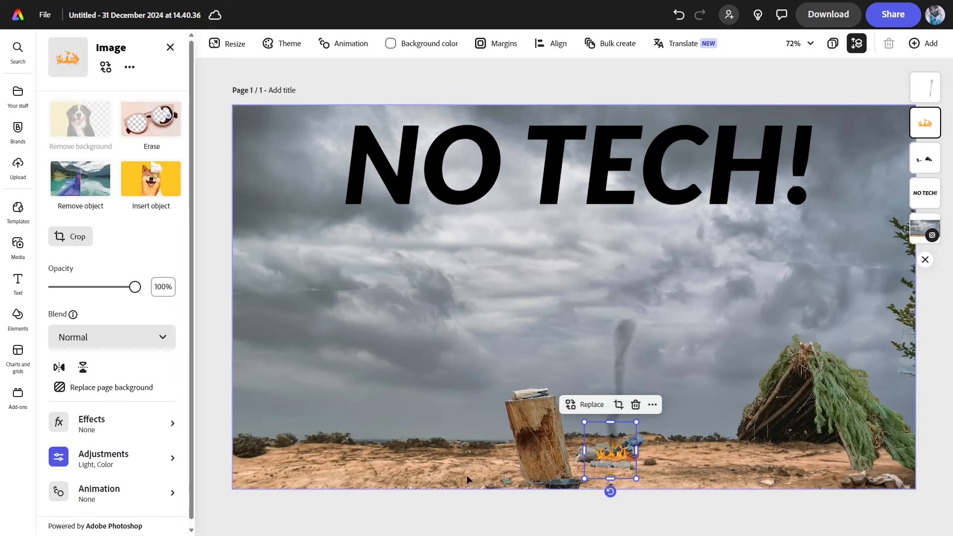
pyautogui.click(455, 508)
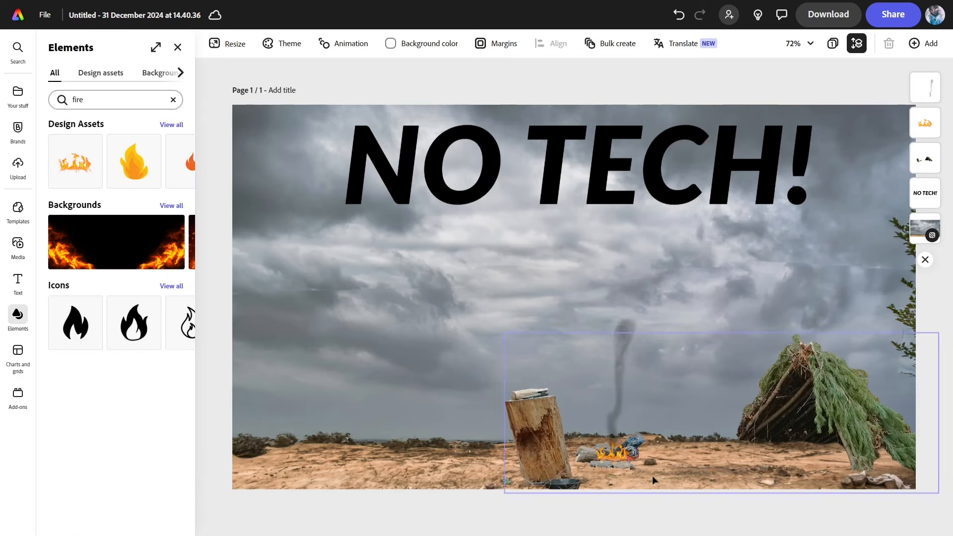
# Move the NO TECH! title slightly lower and show its Fill colour options
pyautogui.click(570, 149)
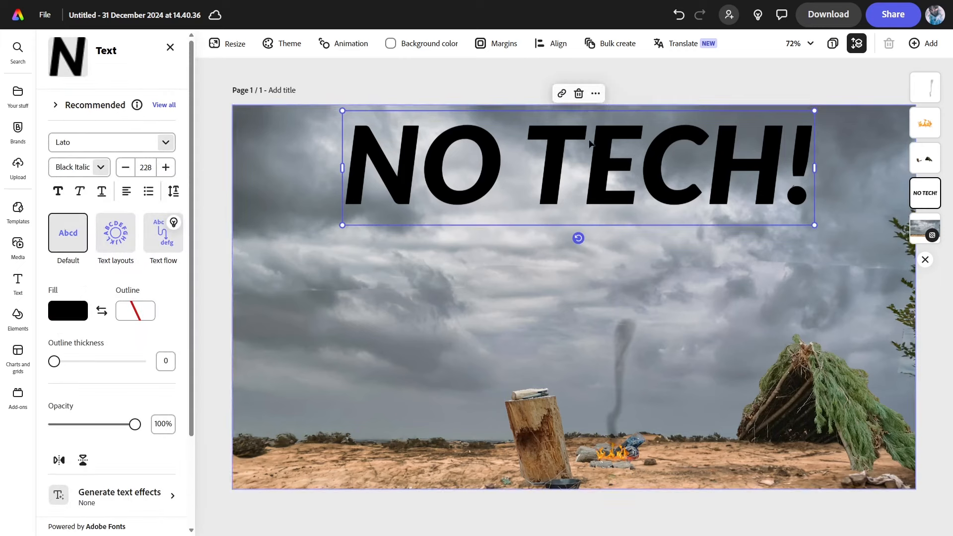
pyautogui.moveTo(545, 176); pyautogui.dragTo(540, 197)
pyautogui.click(70, 318)
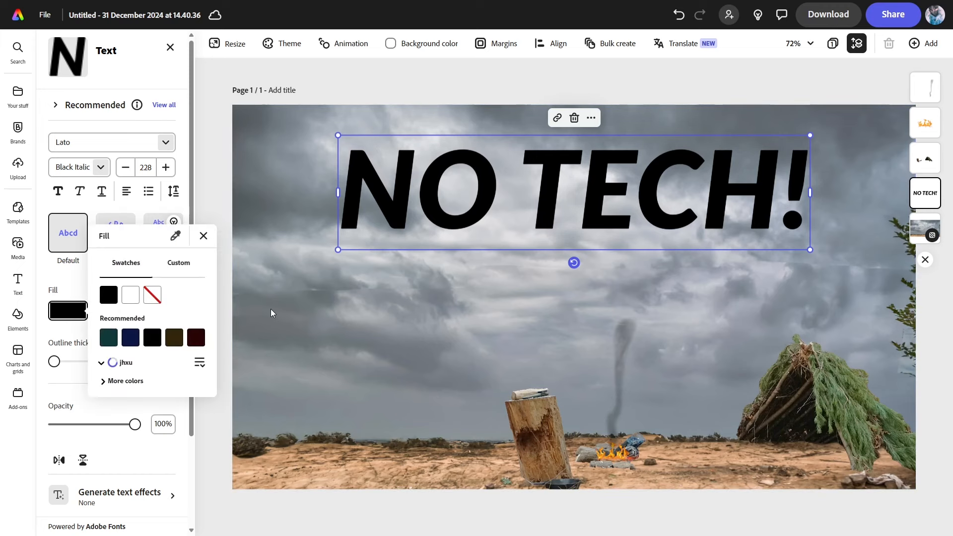